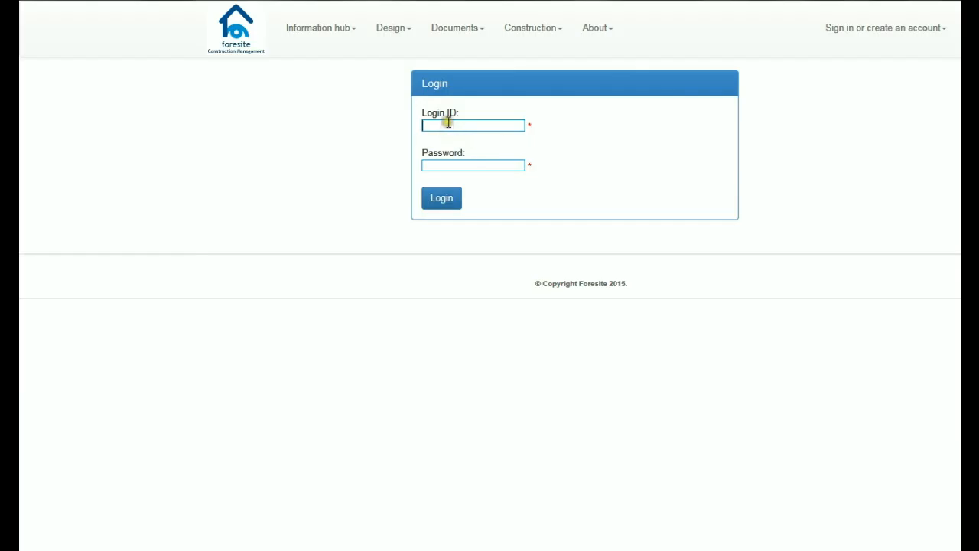
Step: Sign in using the saved Login ID suggestion to autofill the credentials
type("p")
left_click(453, 140)
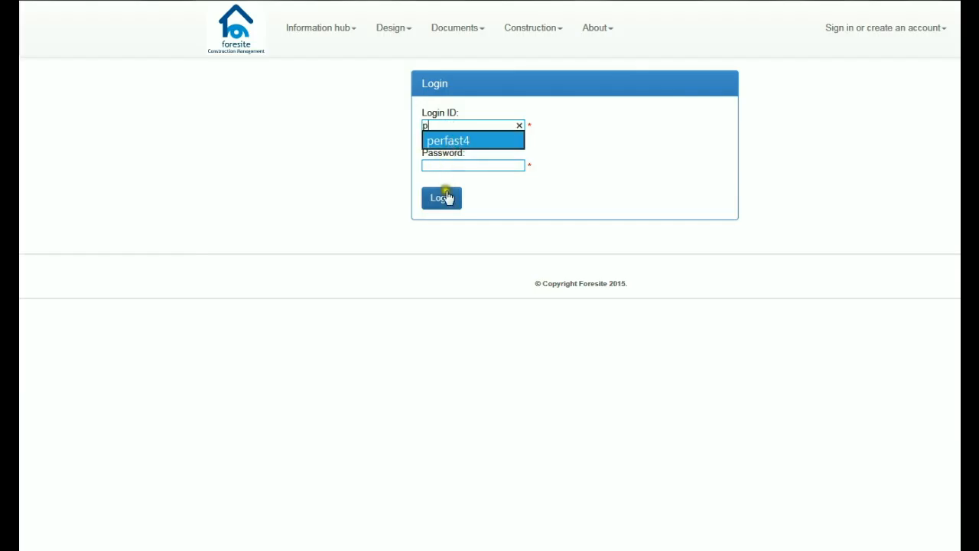
left_click(448, 198)
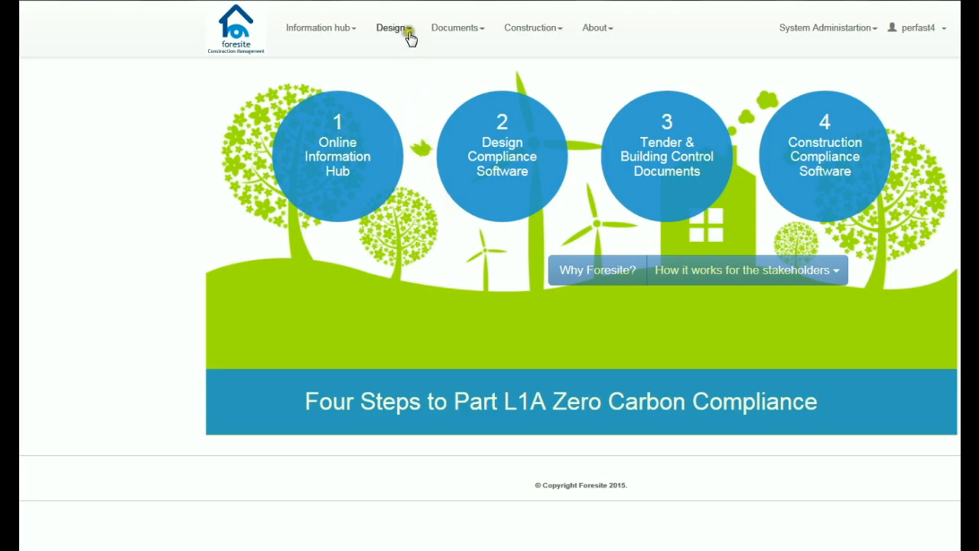
Step: Start a new project calculator from the Design menu
left_click(409, 36)
left_click(417, 58)
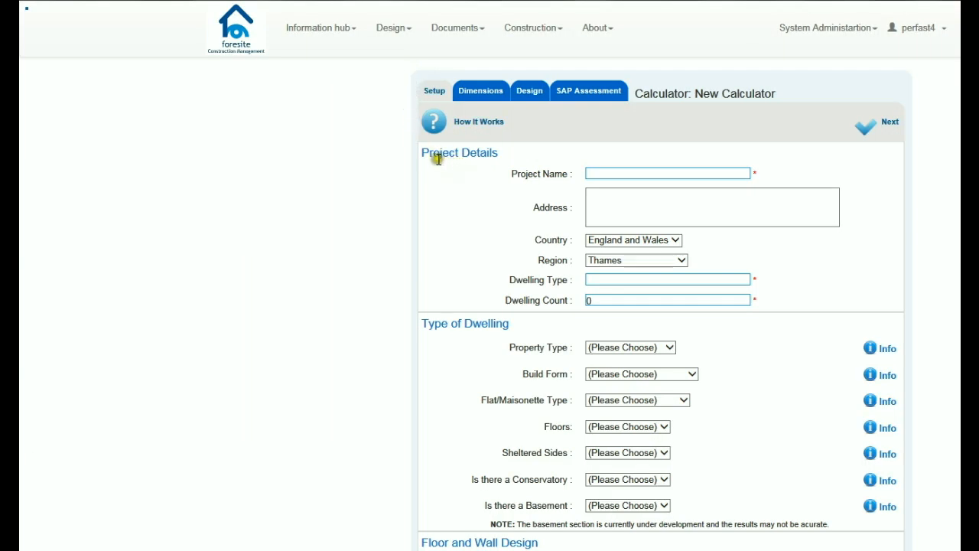
Step: Enter 'Test 1' as both the Project Name and the Address
left_click(438, 96)
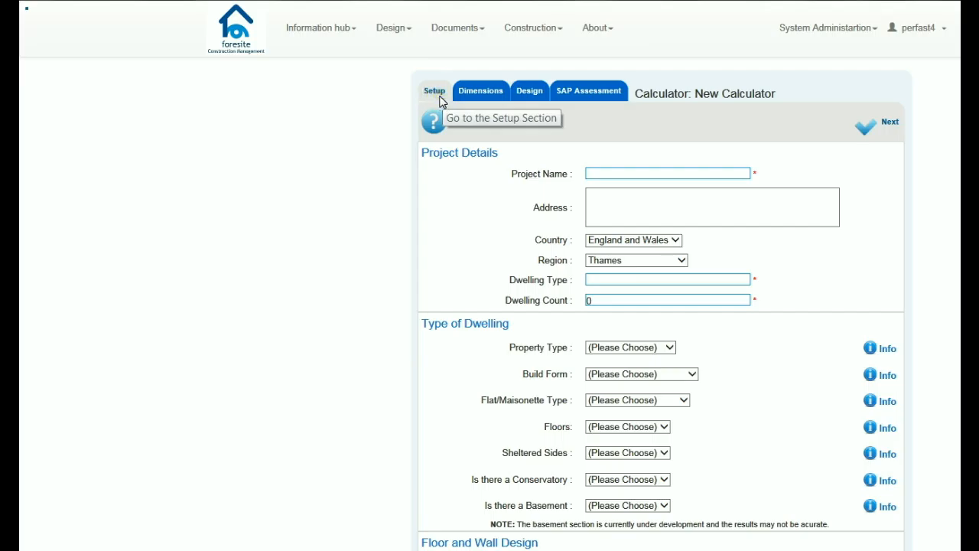
left_click(522, 105)
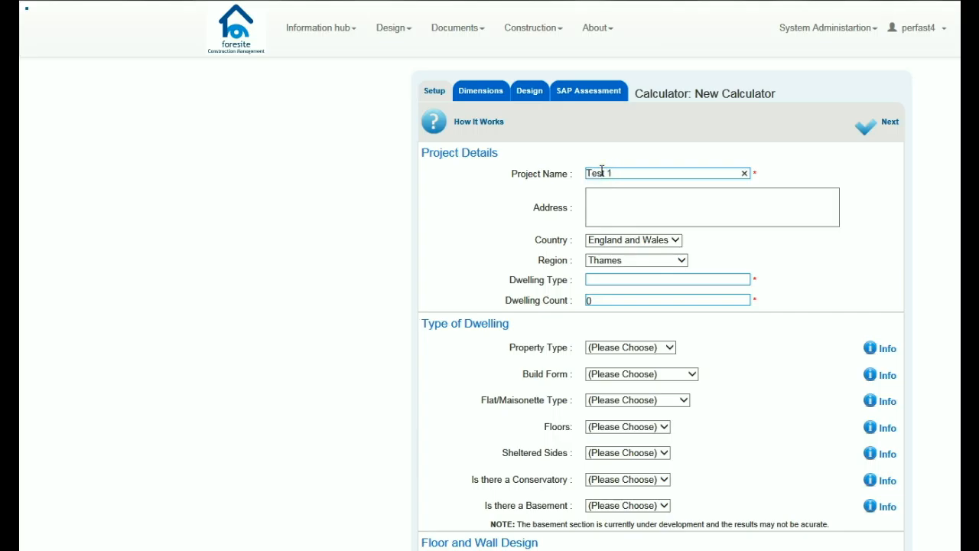
left_click(594, 198)
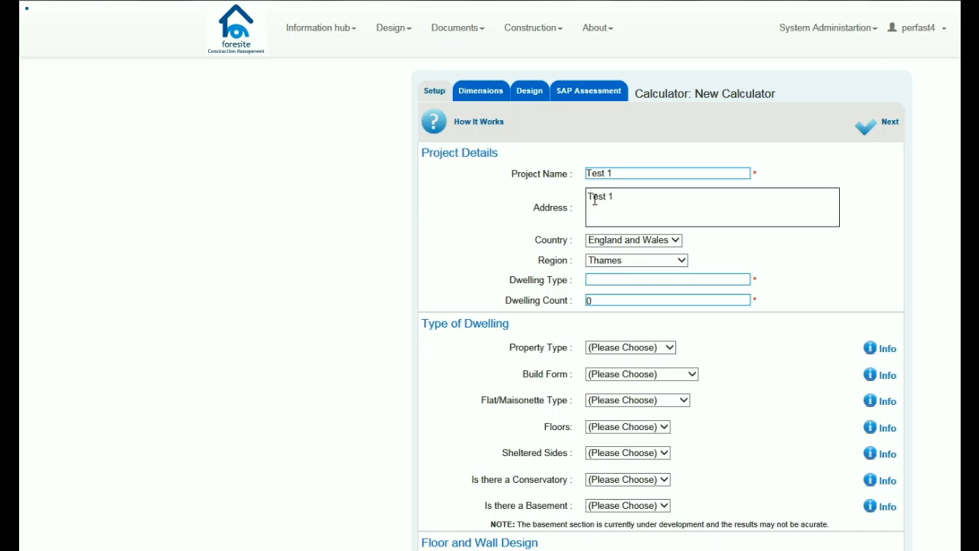
Step: Set both Country and Region to Ireland
left_click(677, 242)
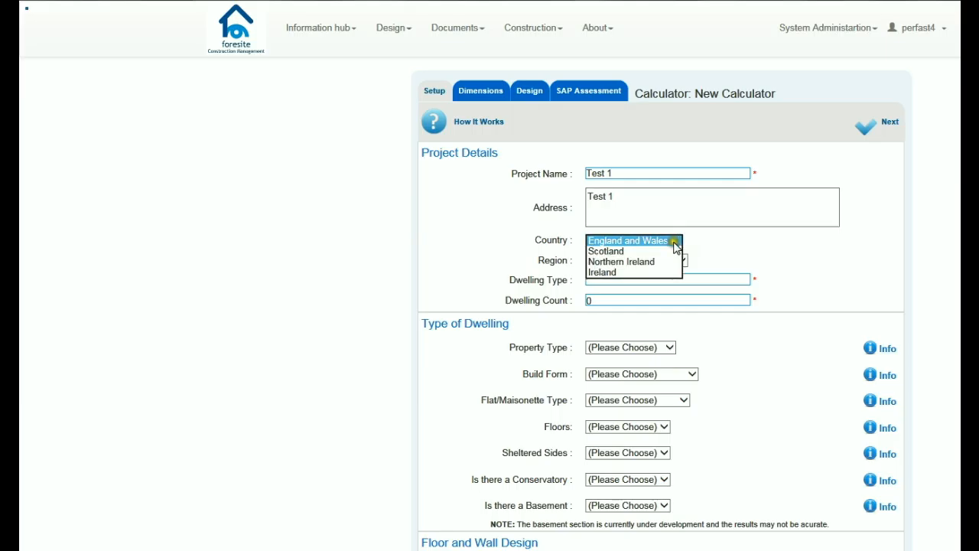
left_click(653, 273)
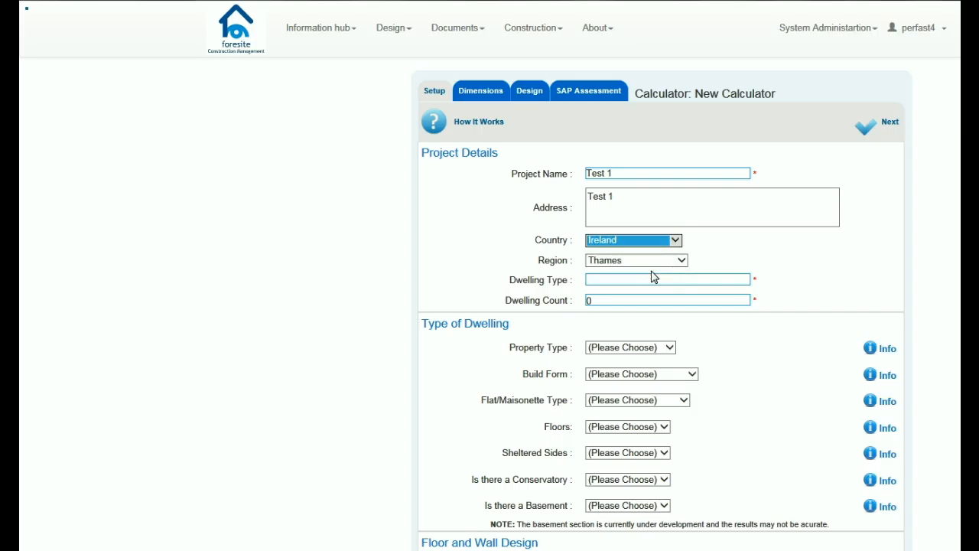
left_click(681, 260)
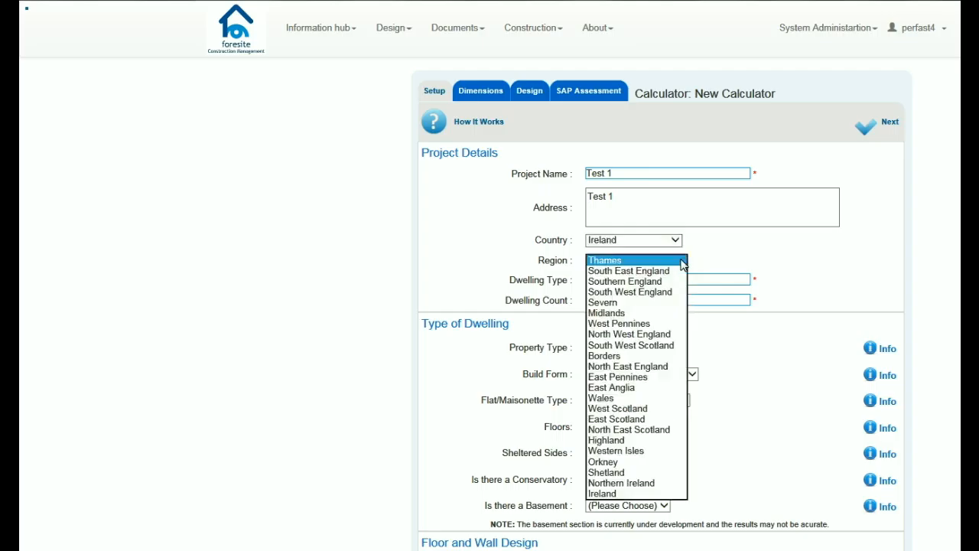
left_click(632, 493)
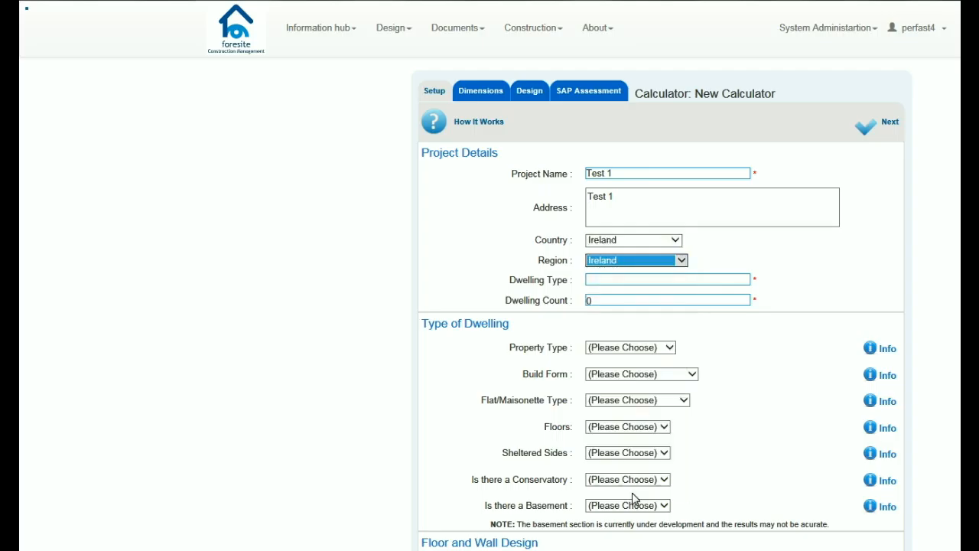
Step: Enter Dwelling Type 'A' and replace the Dwelling Count 0 with 12
left_click(591, 280)
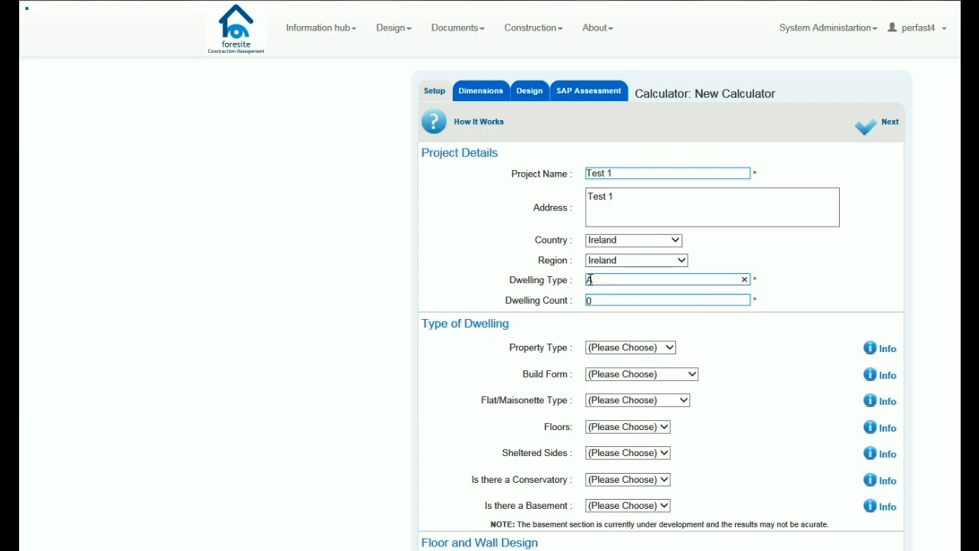
double_click(596, 300)
left_click(608, 322)
Step: Set Property Type to Dwelling and Build Form to Detached
left_click(671, 349)
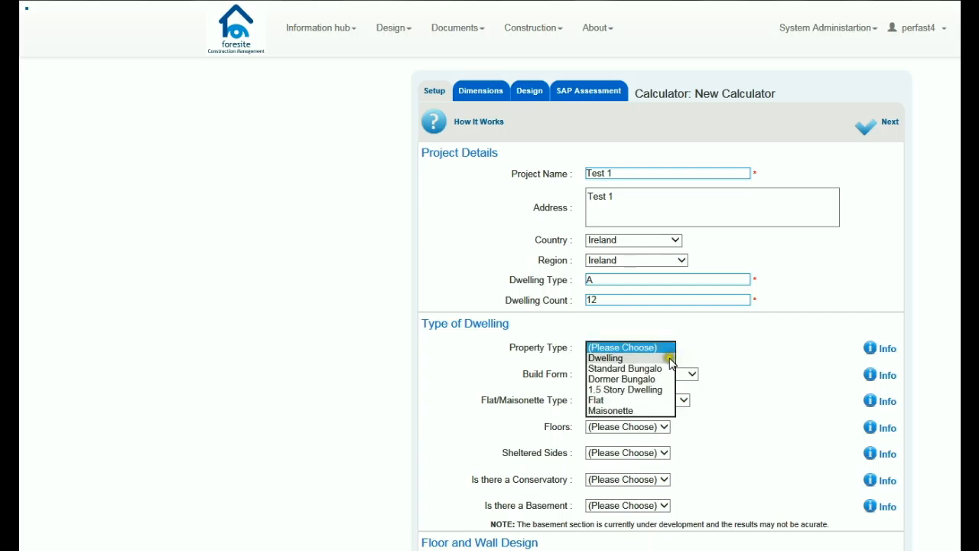
left_click(671, 360)
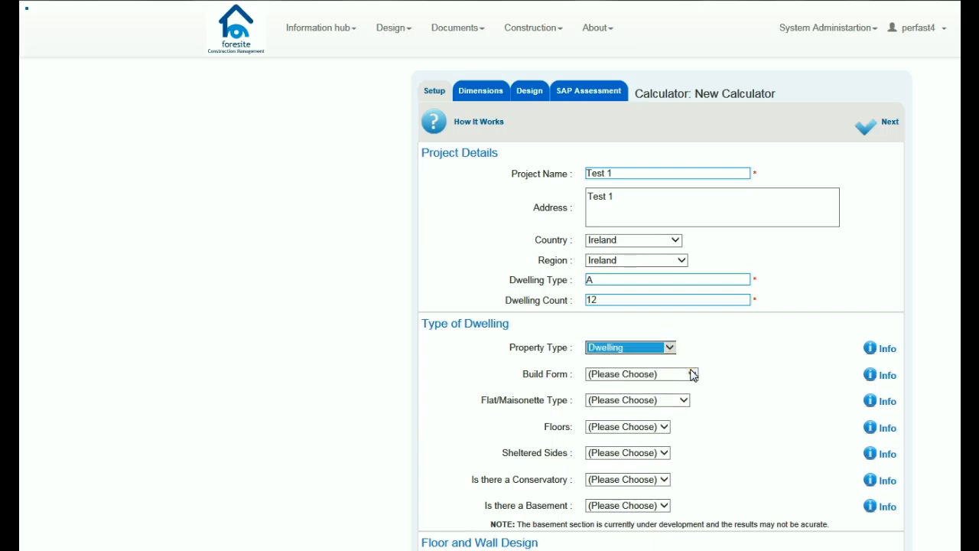
left_click(692, 374)
left_click(687, 388)
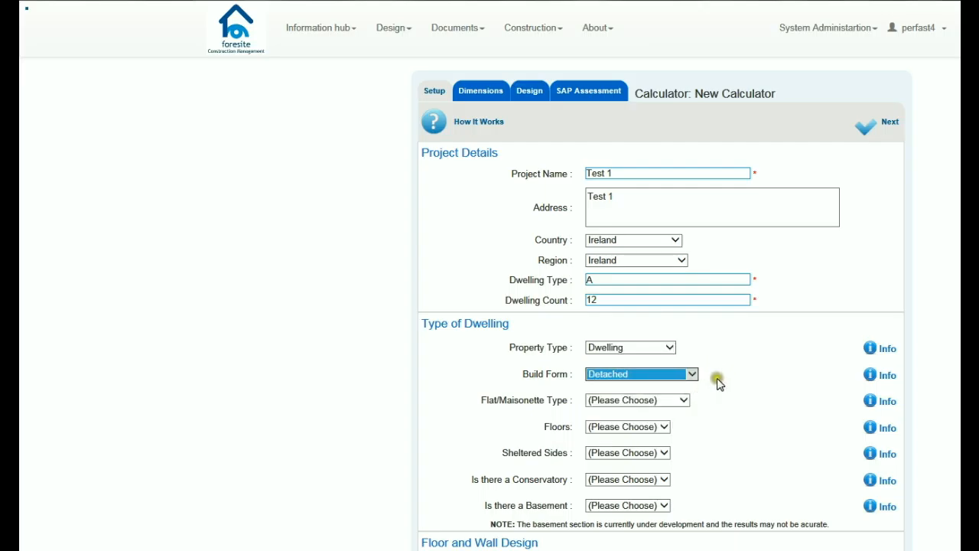
Step: Change to a Ground Floor Flat with an Enclosed End Terraced build form
left_click(669, 348)
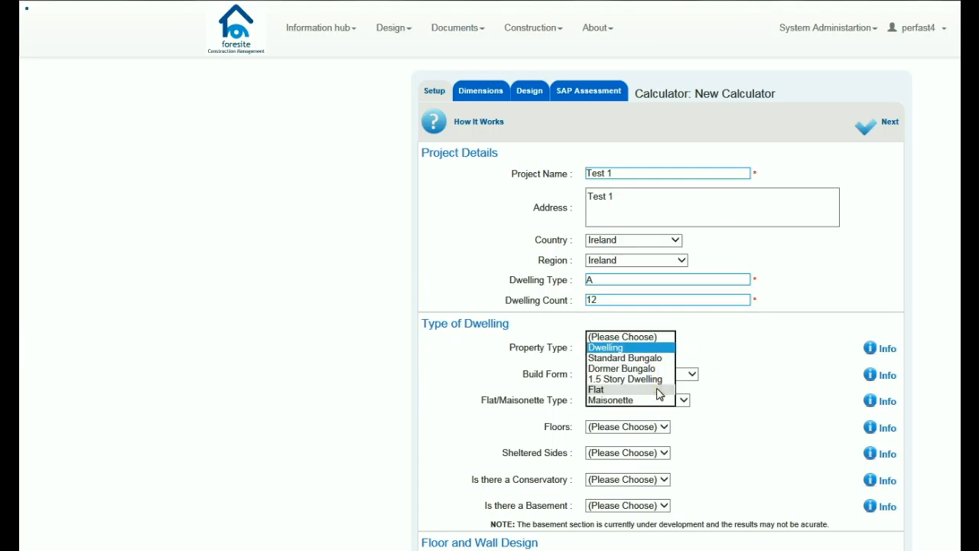
left_click(659, 392)
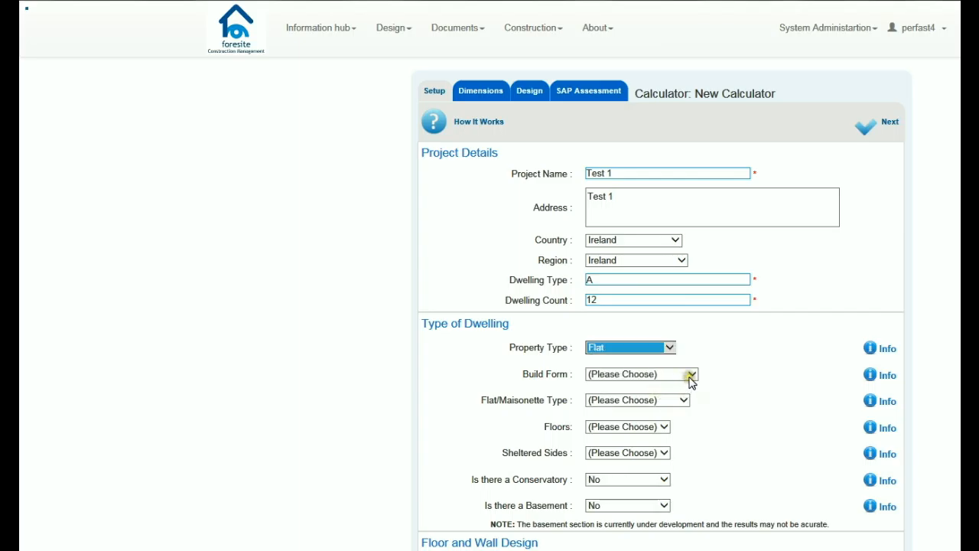
left_click(689, 374)
left_click(678, 437)
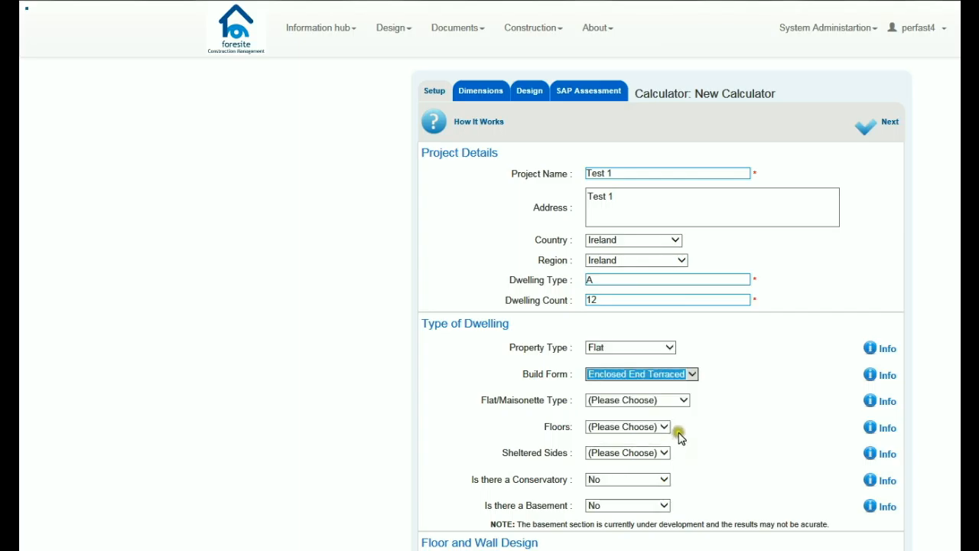
left_click(683, 402)
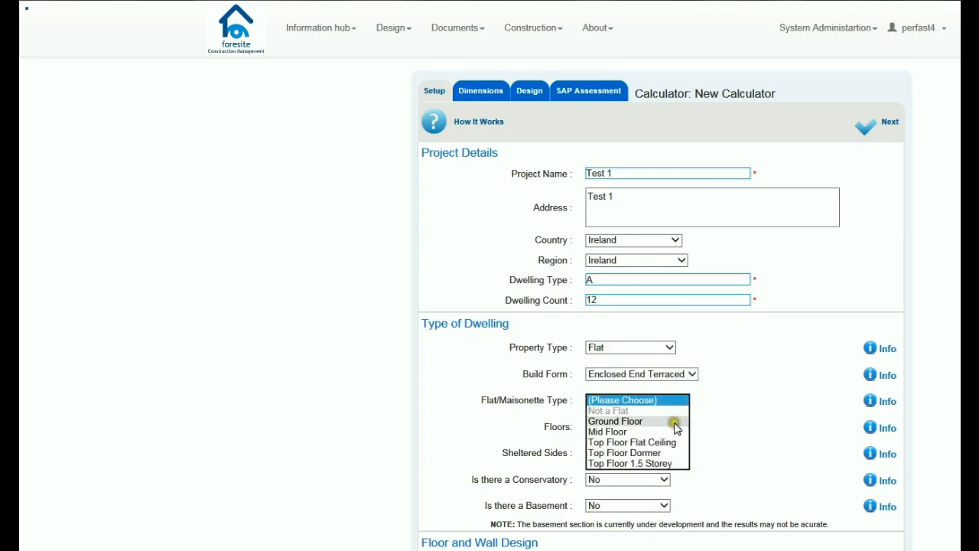
left_click(673, 422)
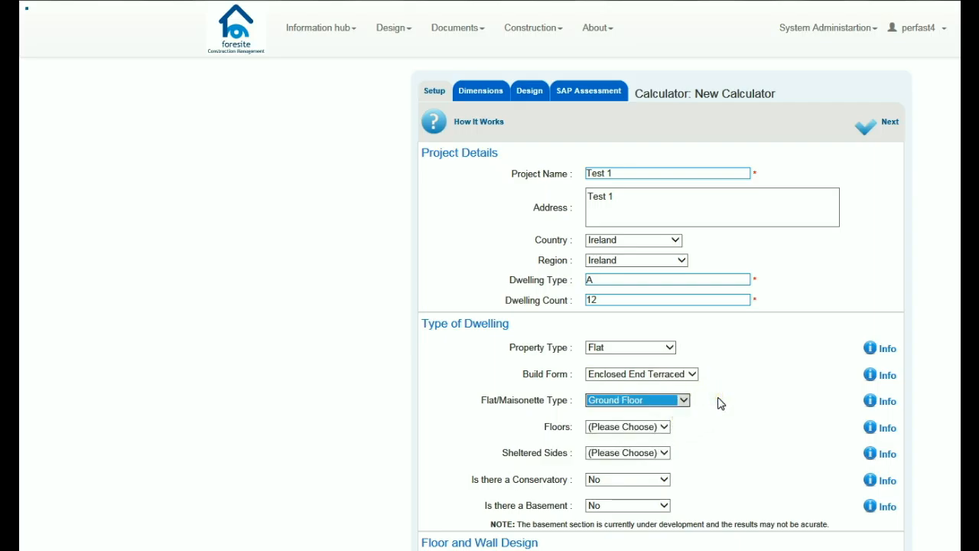
Step: Make the property a Semi Detached Dwelling, marked Not a Flat
scroll(720, 403, "down", 6)
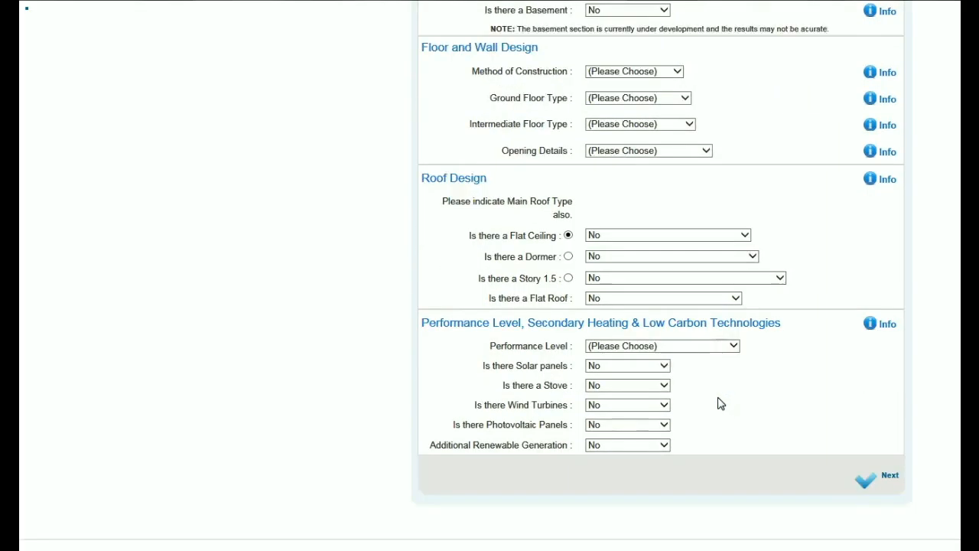
left_click(728, 345)
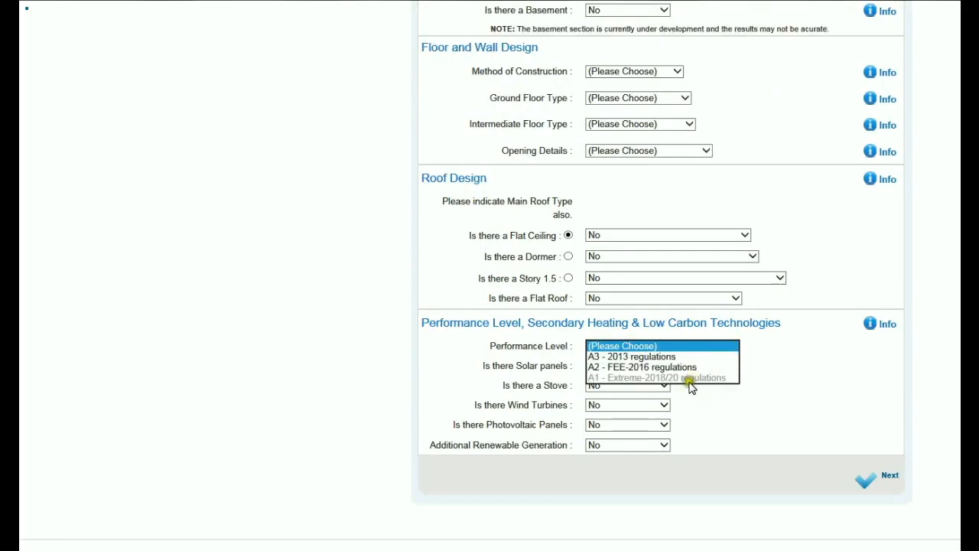
left_click(755, 354)
scroll(755, 354, "up", 1)
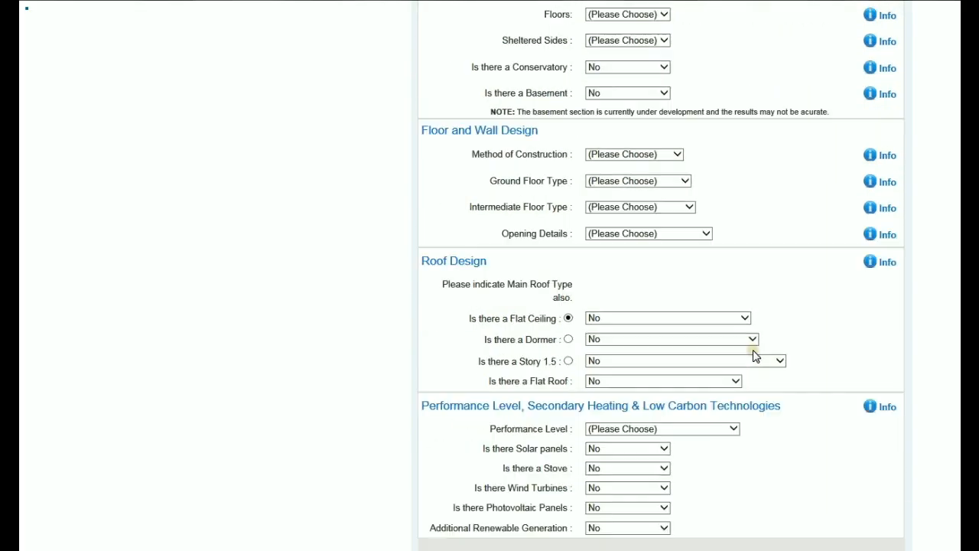
scroll(755, 355, "up", 4)
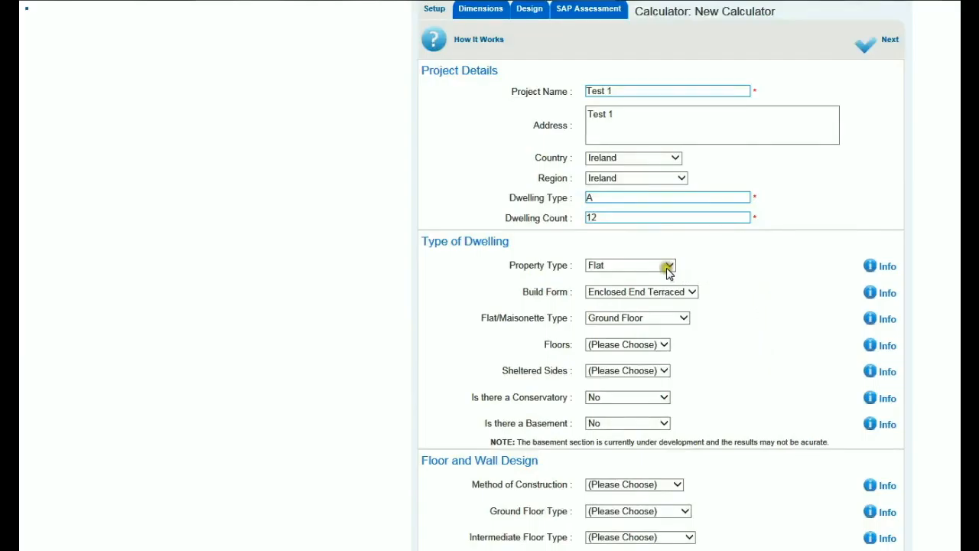
left_click(668, 268)
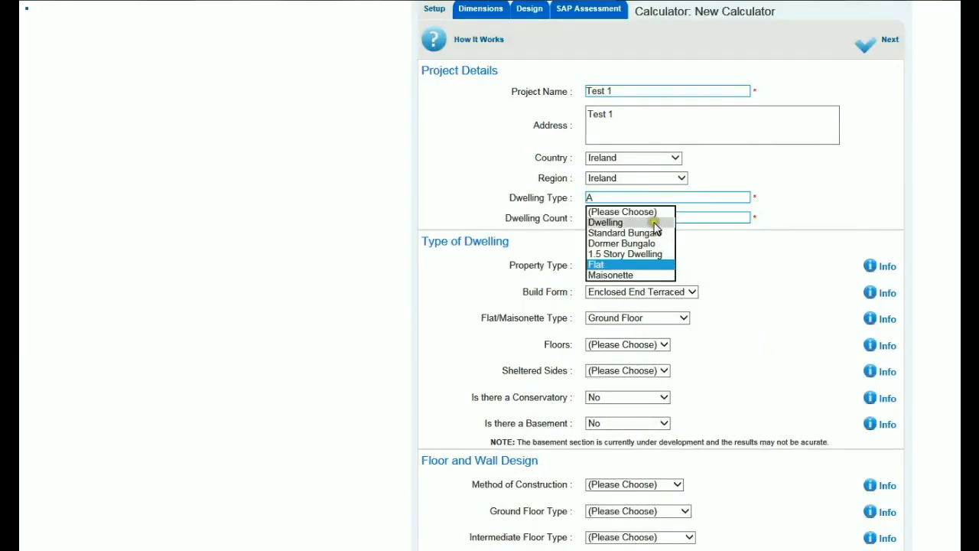
left_click(654, 223)
left_click(685, 292)
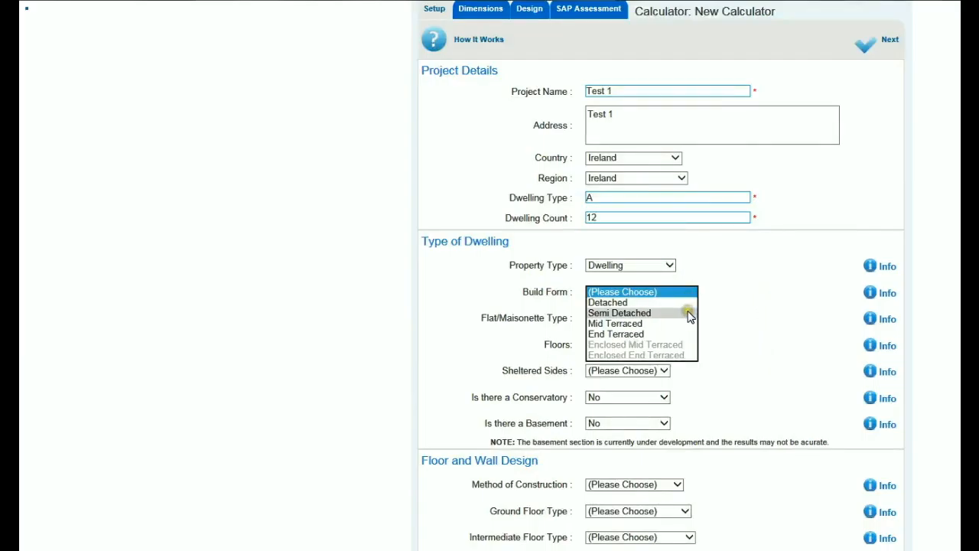
left_click(690, 314)
left_click(684, 317)
left_click(684, 329)
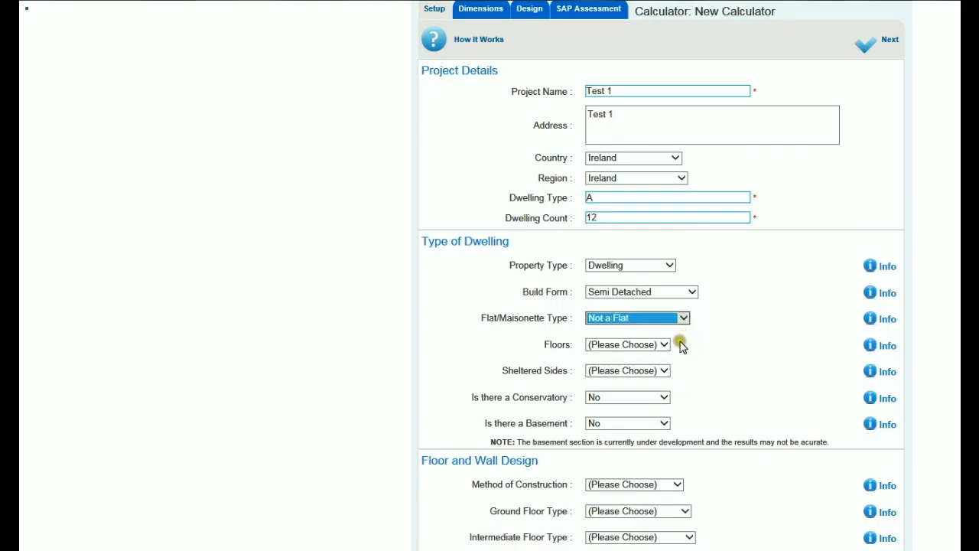
Step: Set 1 floor, 3 sheltered sides, and No for conservatory and basement
left_click(664, 344)
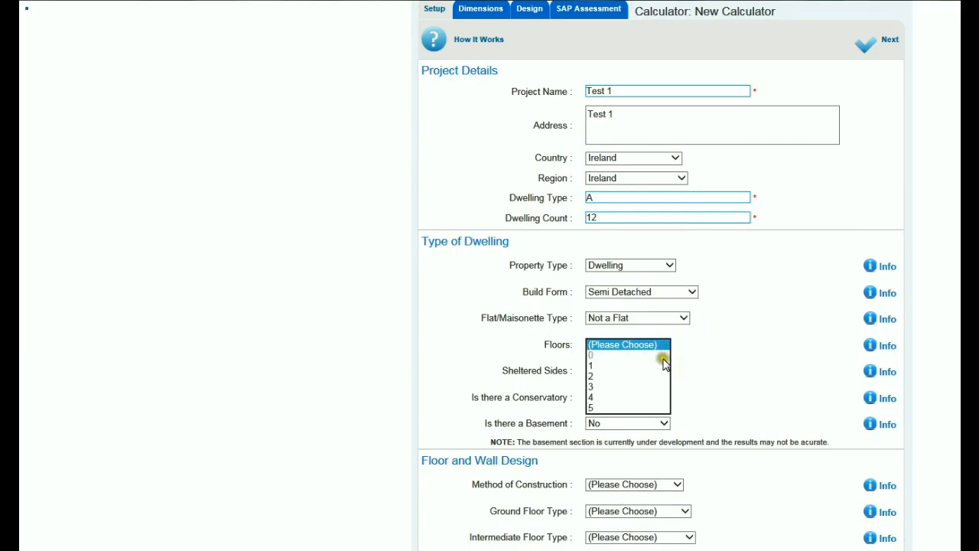
left_click(663, 365)
left_click(665, 372)
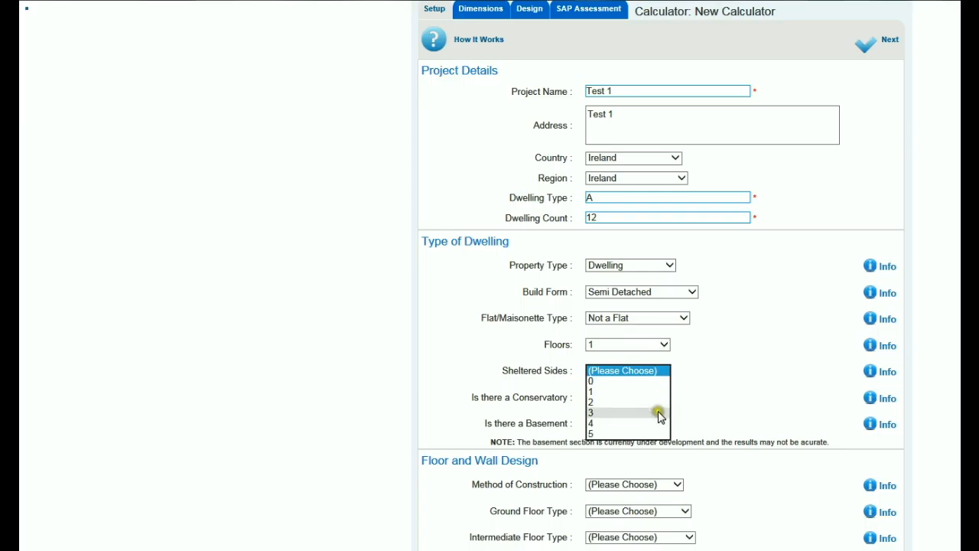
left_click(660, 413)
left_click(661, 397)
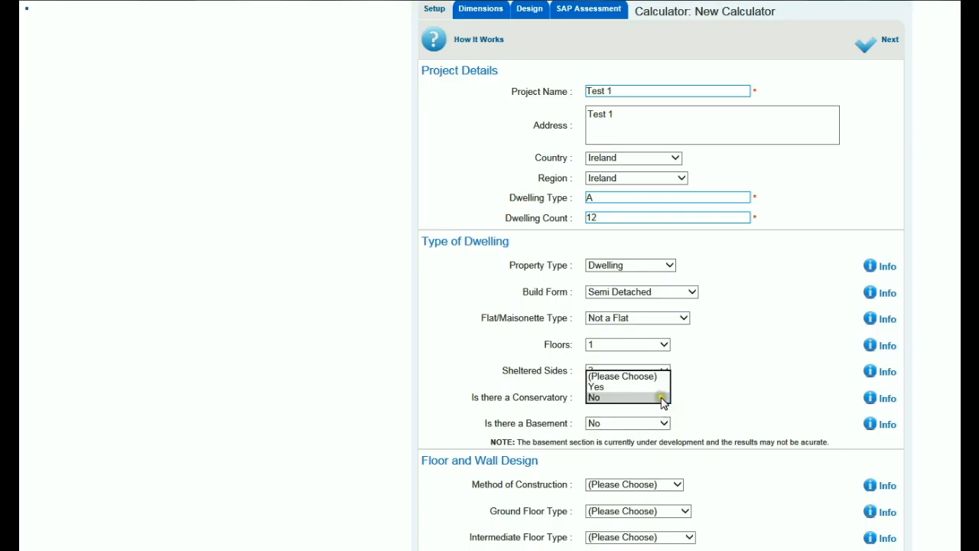
left_click(662, 397)
left_click(663, 424)
left_click(696, 421)
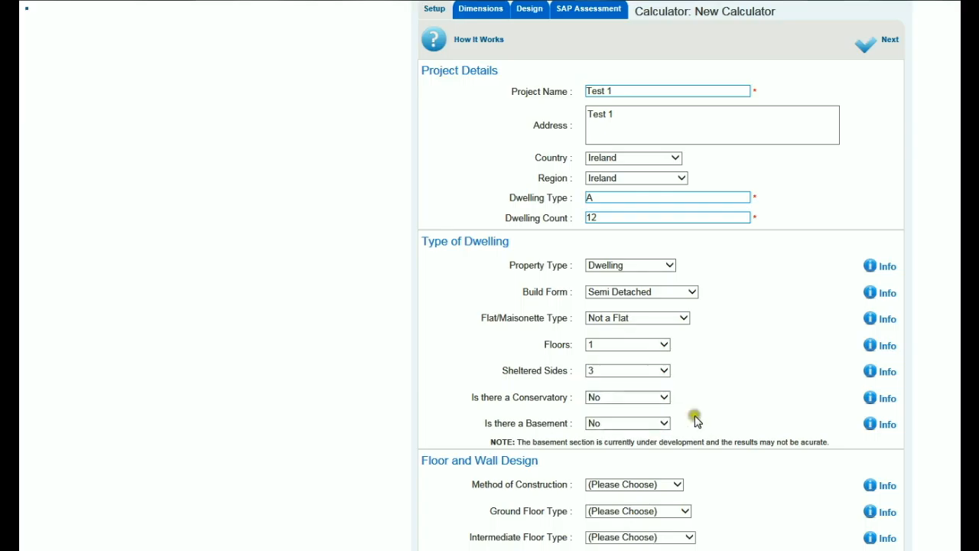
Step: Choose Partial Fill Cavity, Insulation Above Slab, Timber Joists and Robust details to Openings
scroll(698, 420, "down", 3)
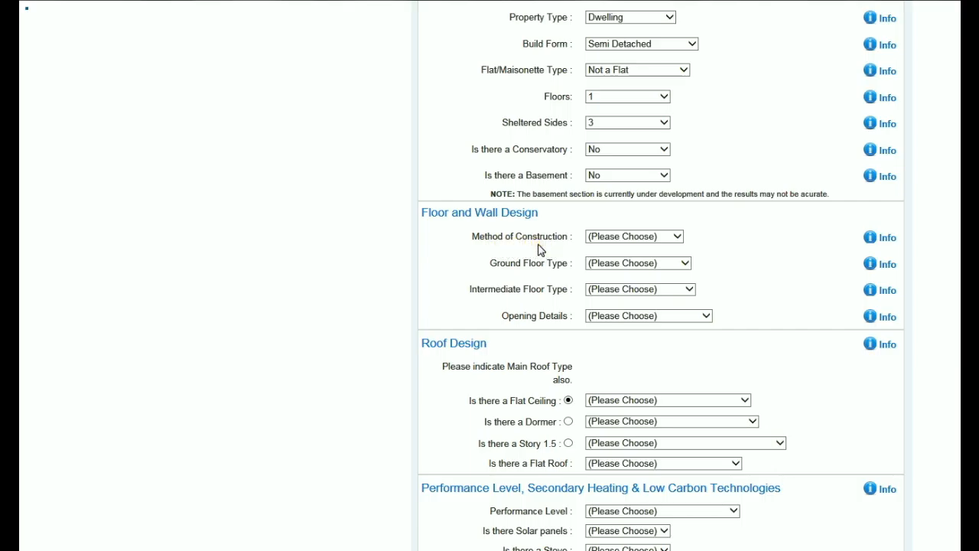
left_click(678, 238)
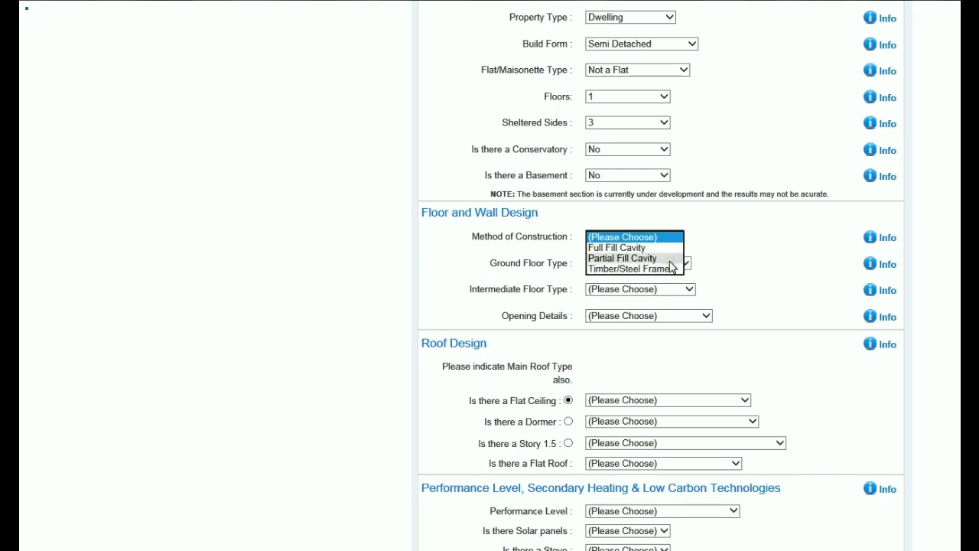
left_click(671, 259)
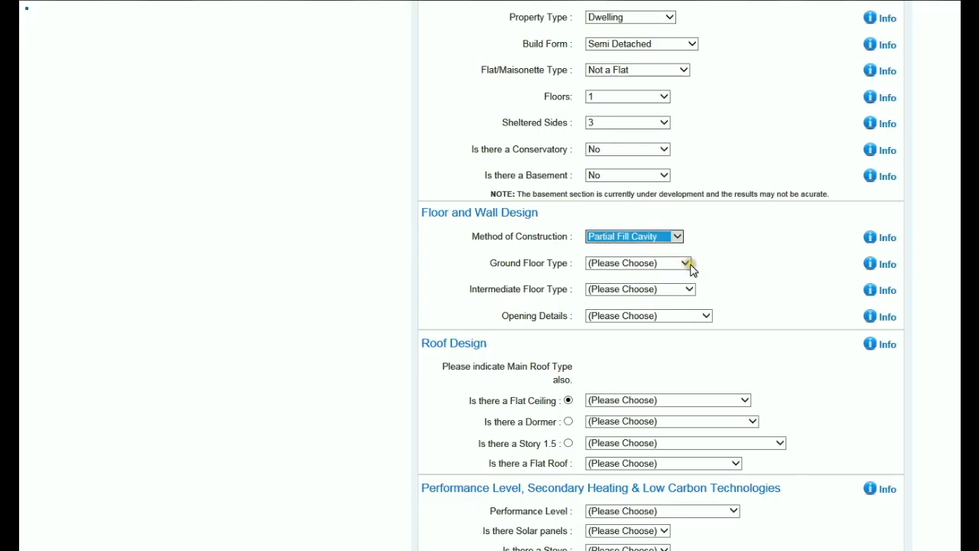
left_click(686, 265)
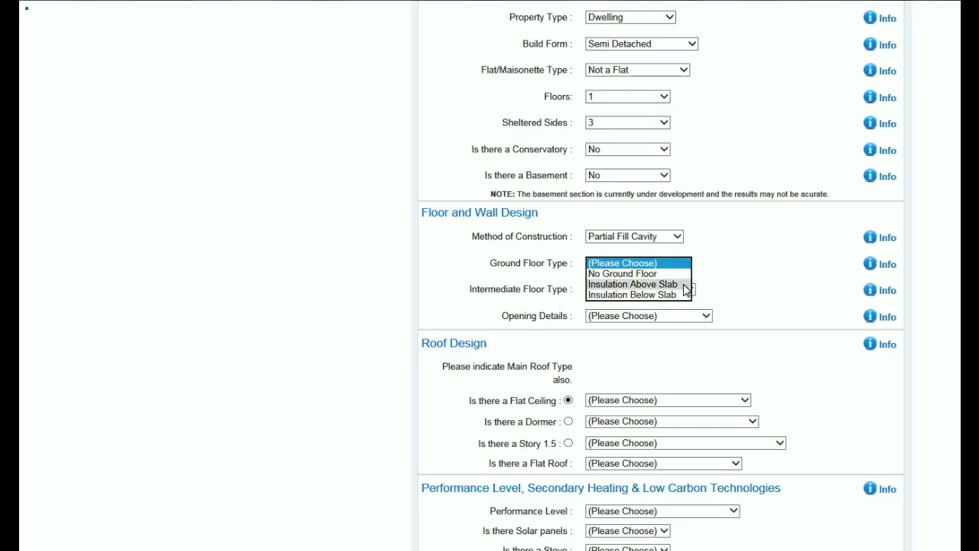
left_click(687, 284)
left_click(688, 290)
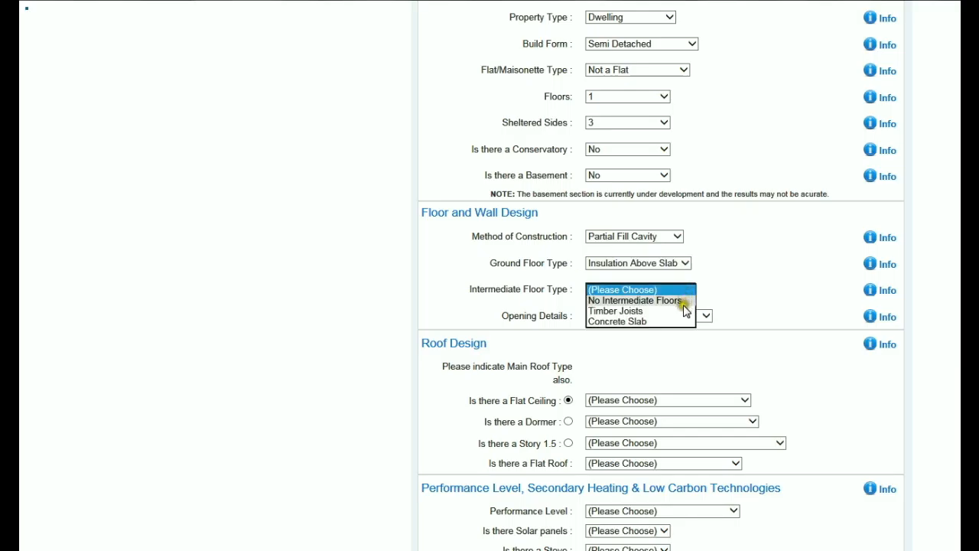
left_click(683, 310)
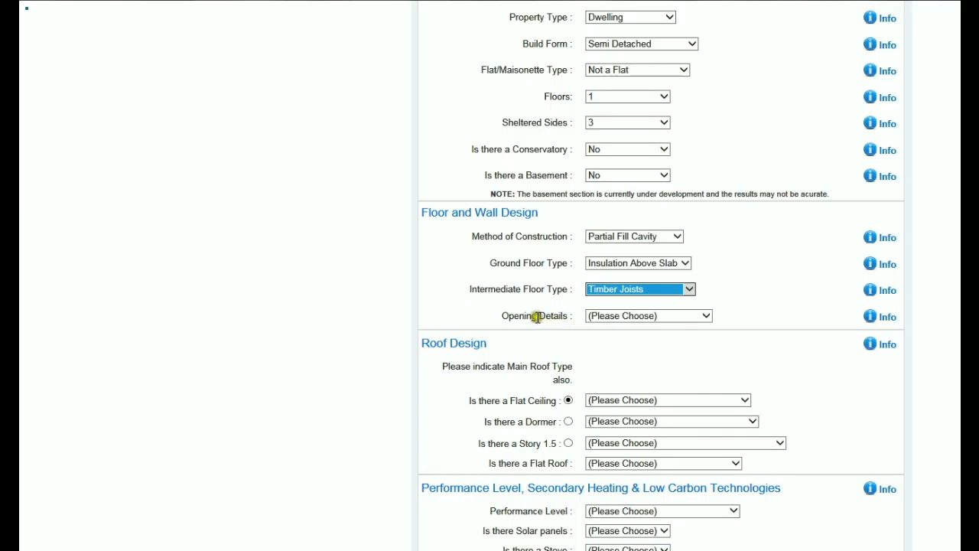
left_click(705, 316)
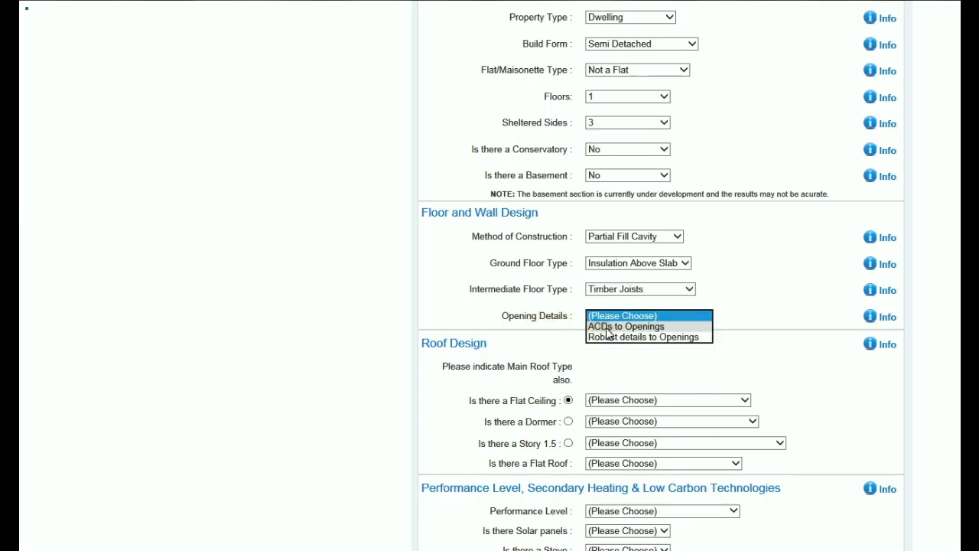
left_click(680, 338)
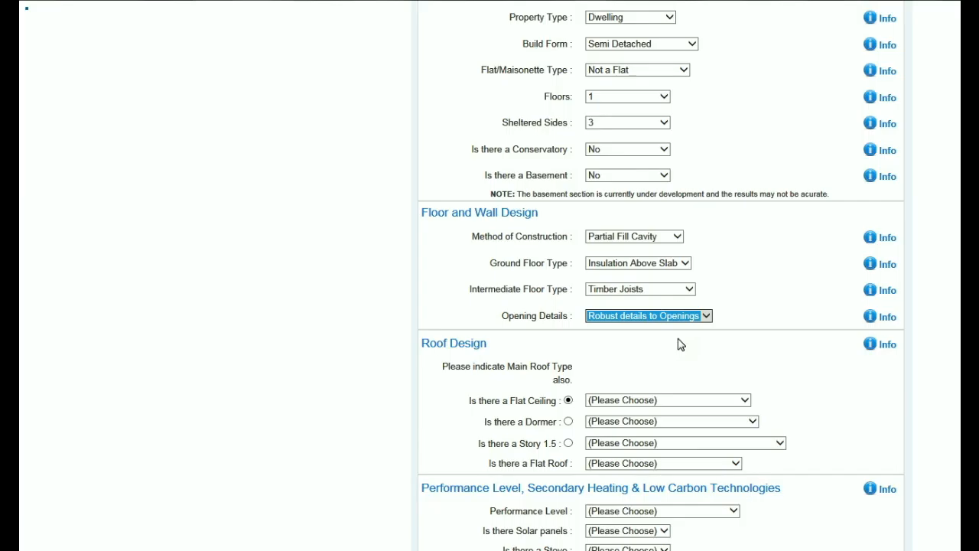
Step: In Roof Design, mark Flat Ceiling as the main roof type and list its barrier options
scroll(681, 344, "down", 2)
scroll(681, 344, "down", 1)
scroll(681, 344, "down", 1)
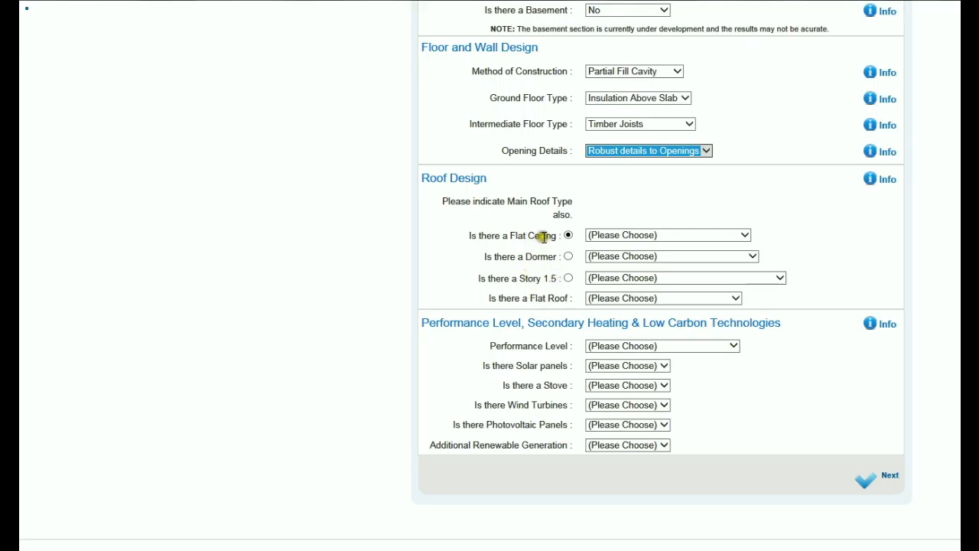
left_click(568, 257)
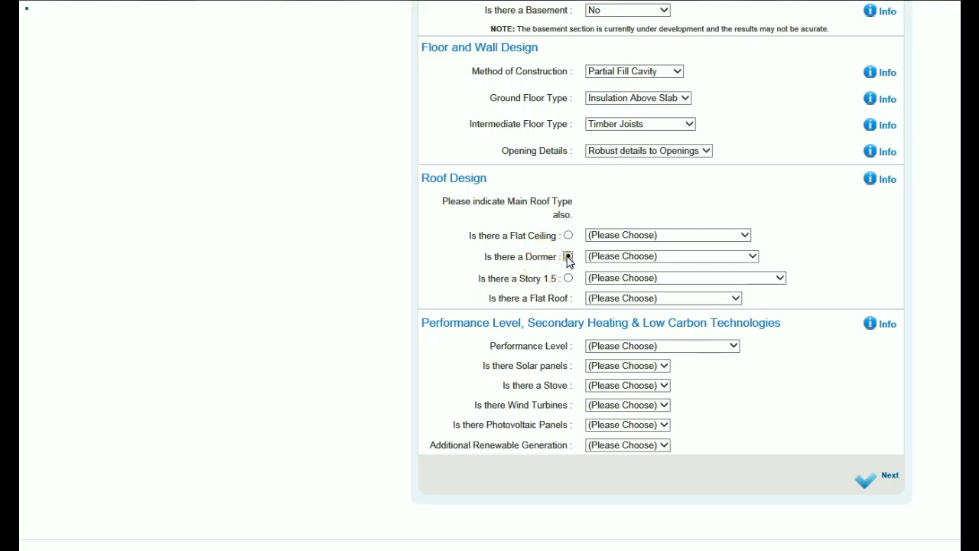
left_click(568, 235)
left_click(743, 235)
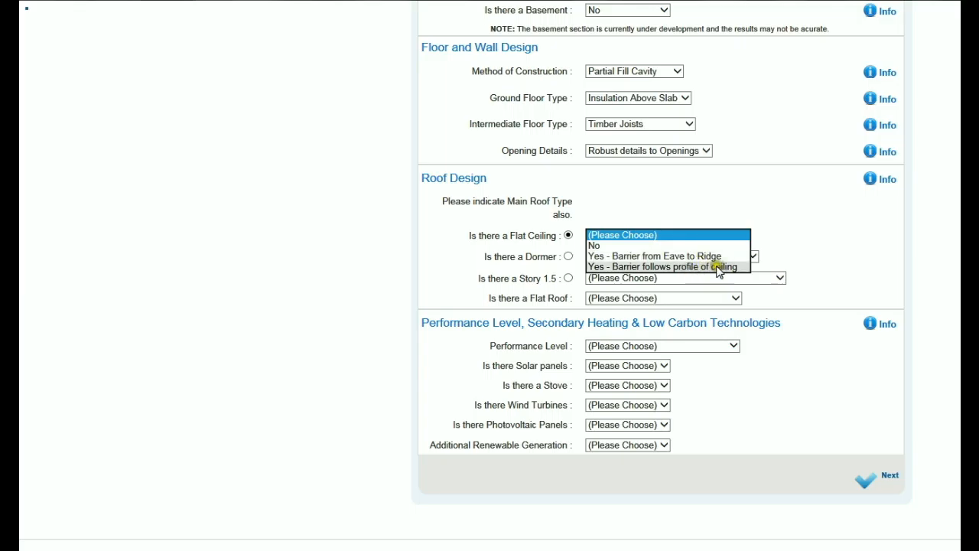
Step: Choose barrier following ceiling profile, No for Dormer and Story 1.5, and flat-roof facia detail
left_click(722, 266)
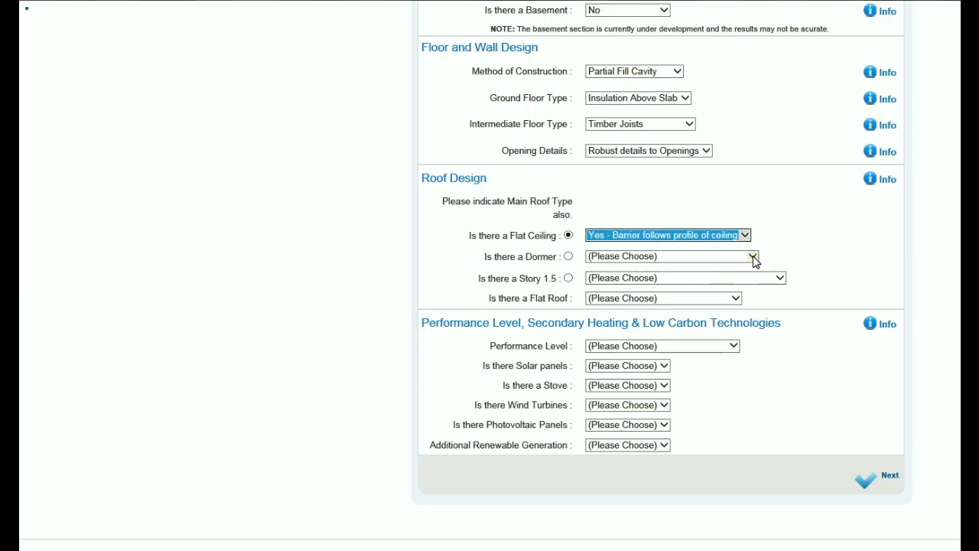
left_click(753, 256)
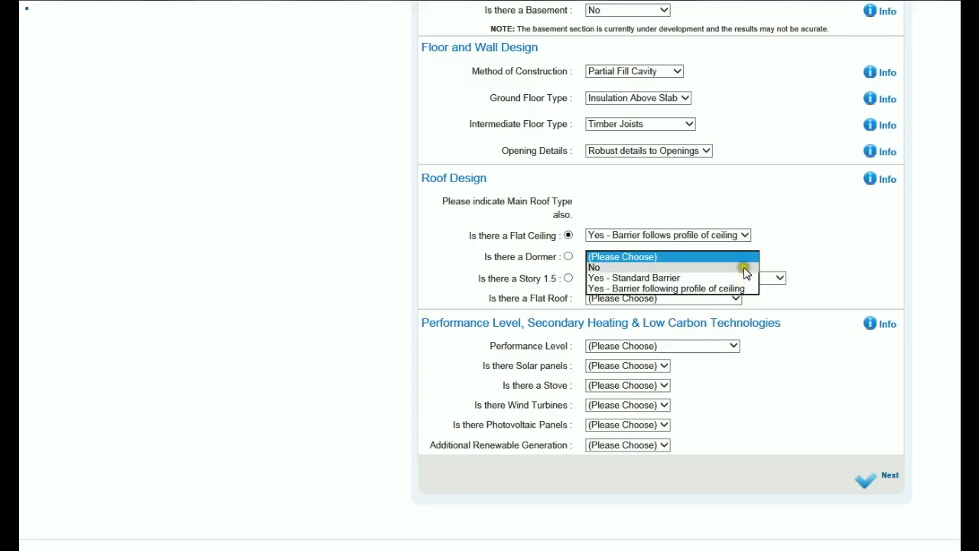
left_click(745, 267)
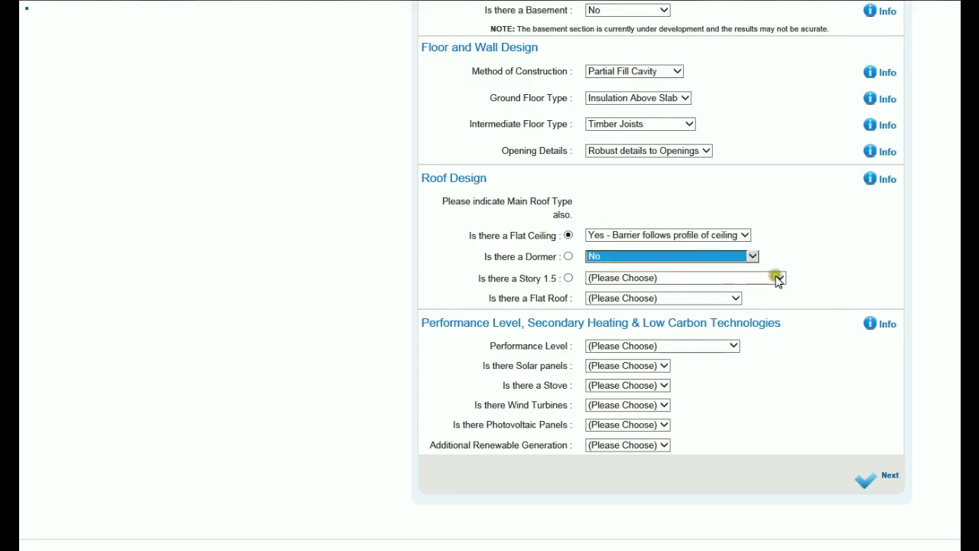
left_click(779, 280)
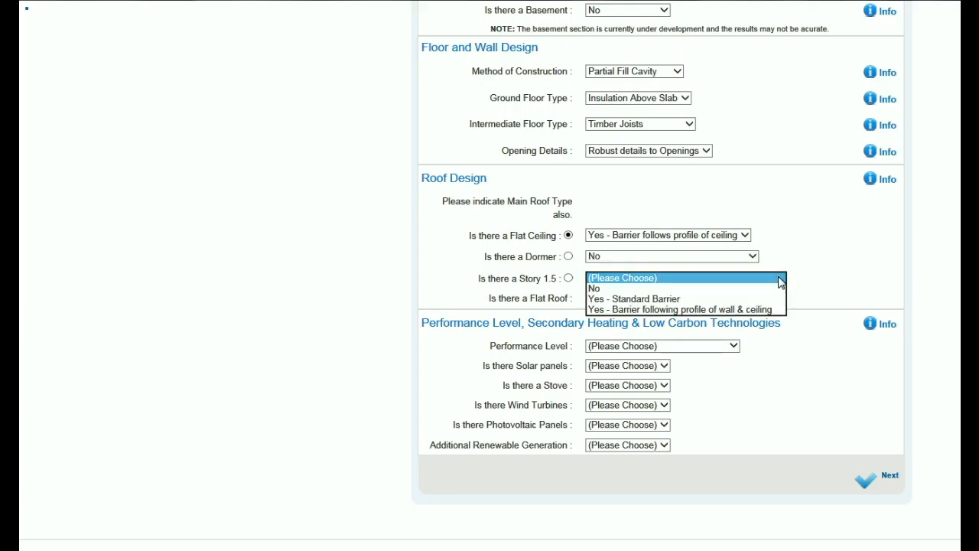
left_click(737, 290)
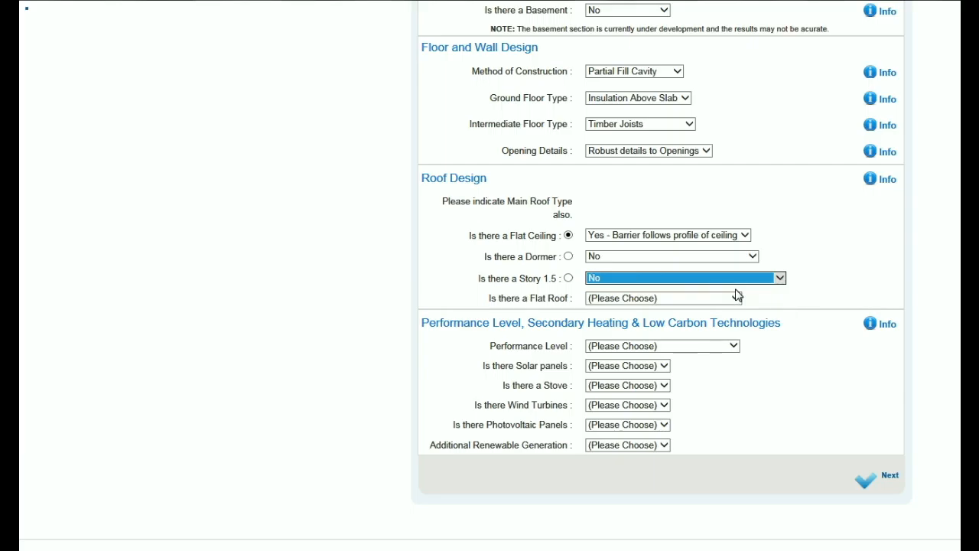
left_click(737, 299)
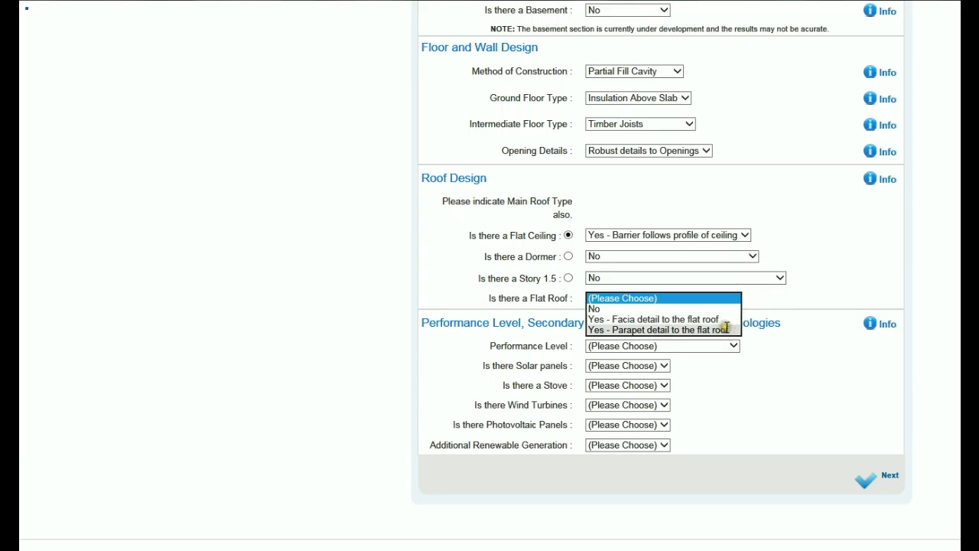
left_click(729, 319)
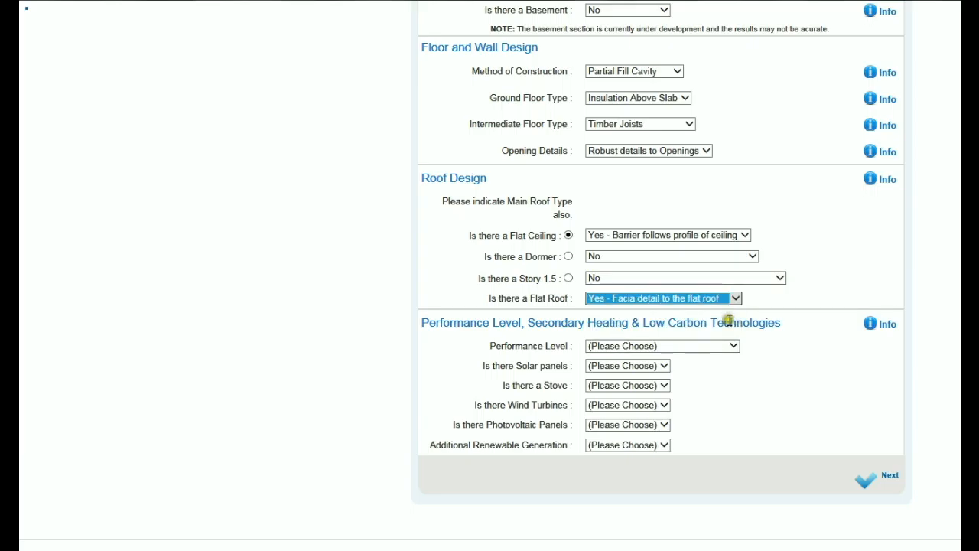
scroll(731, 321, "down", 1)
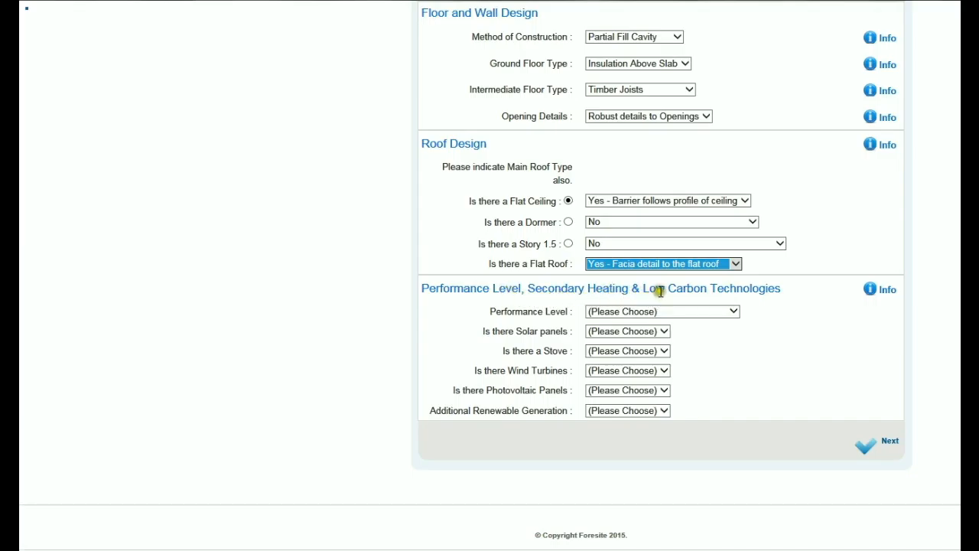
Step: Set Performance Level to A3 - 2013 regulations and answer No for solar panels and stove
left_click(733, 312)
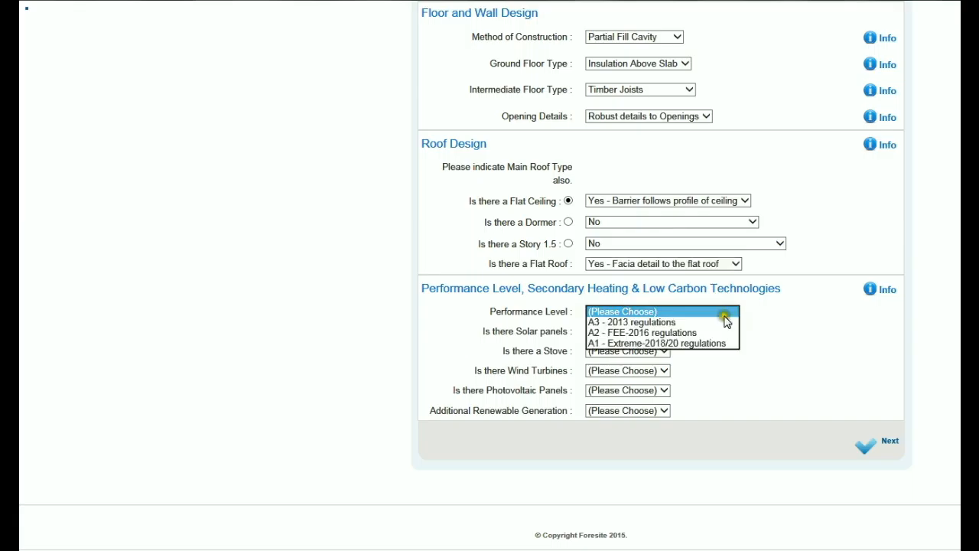
left_click(700, 324)
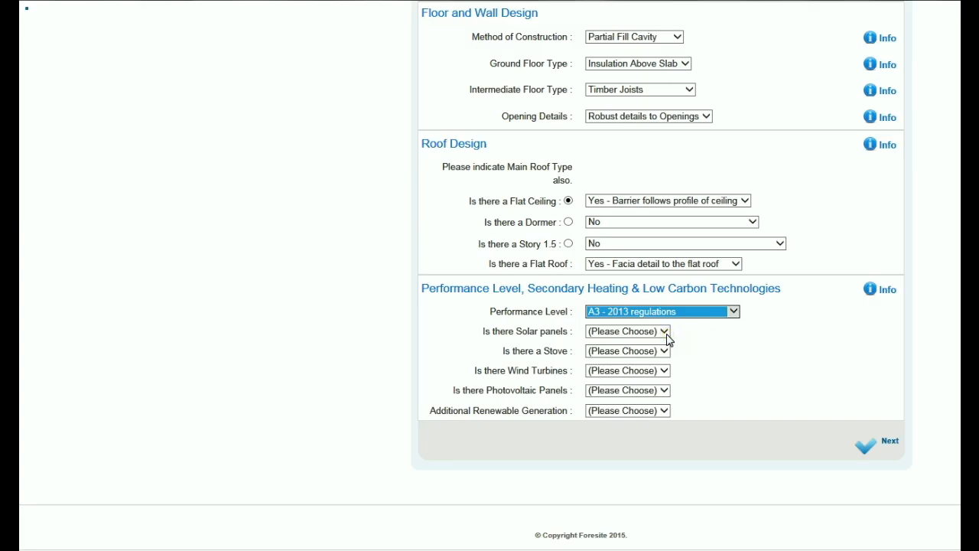
left_click(665, 332)
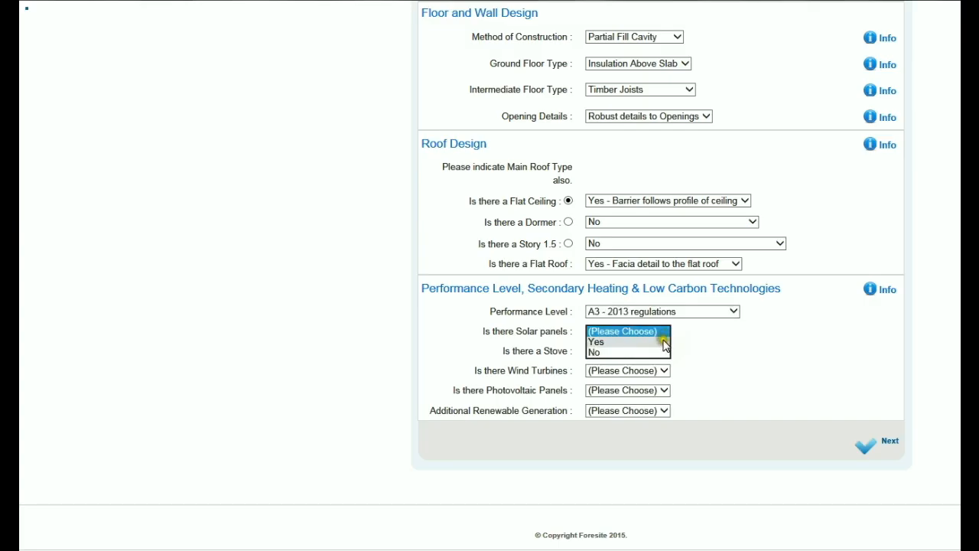
left_click(663, 352)
left_click(664, 352)
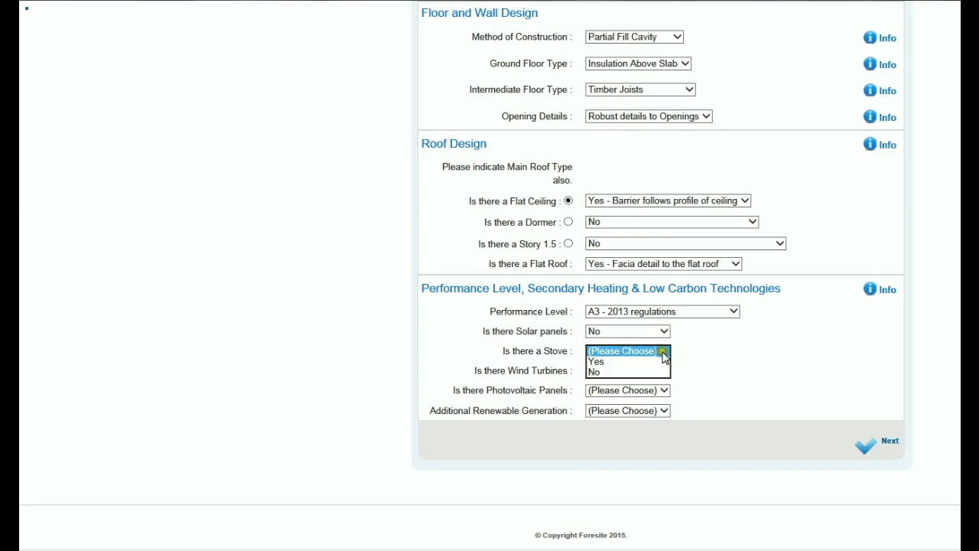
left_click(652, 374)
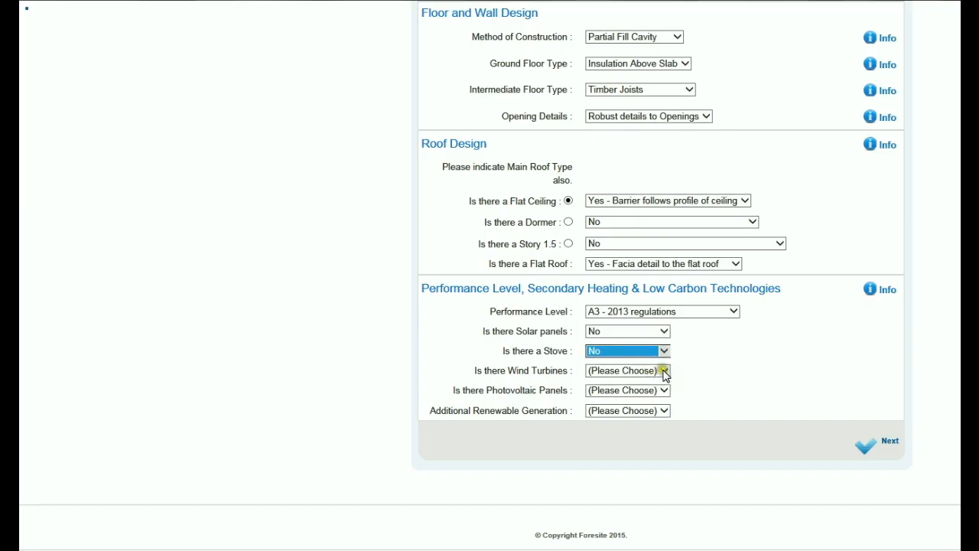
Step: Answer No for wind turbines, photovoltaic panels and additional renewable generation
left_click(657, 373)
left_click(650, 392)
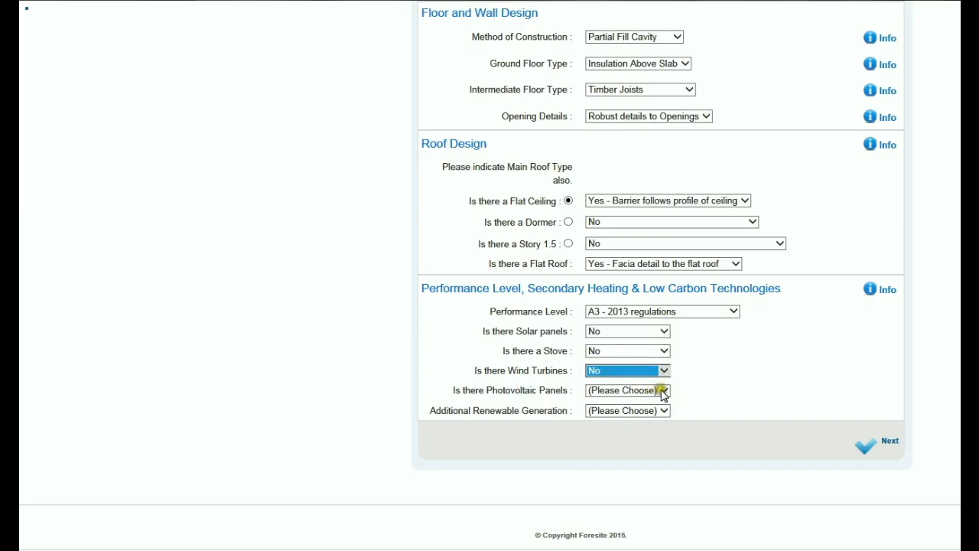
left_click(662, 391)
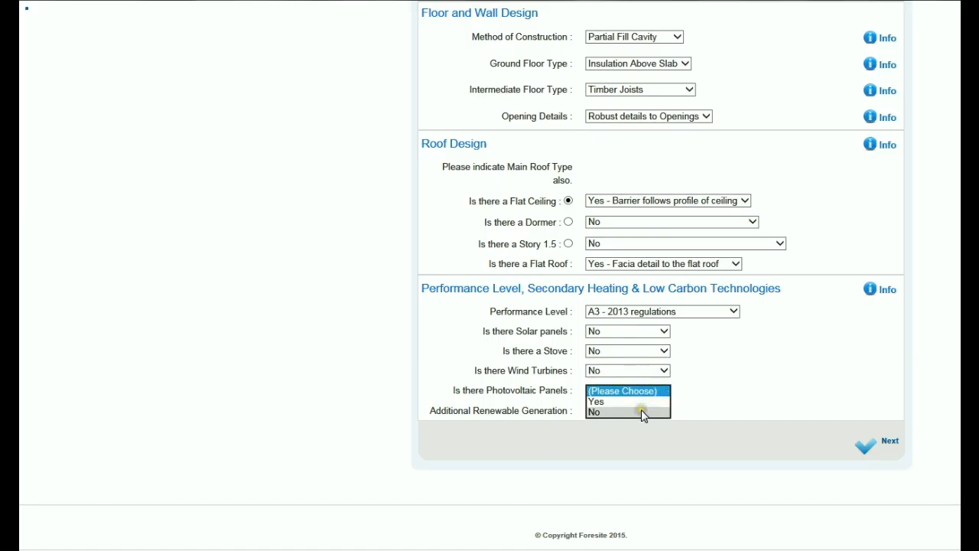
left_click(644, 413)
left_click(664, 411)
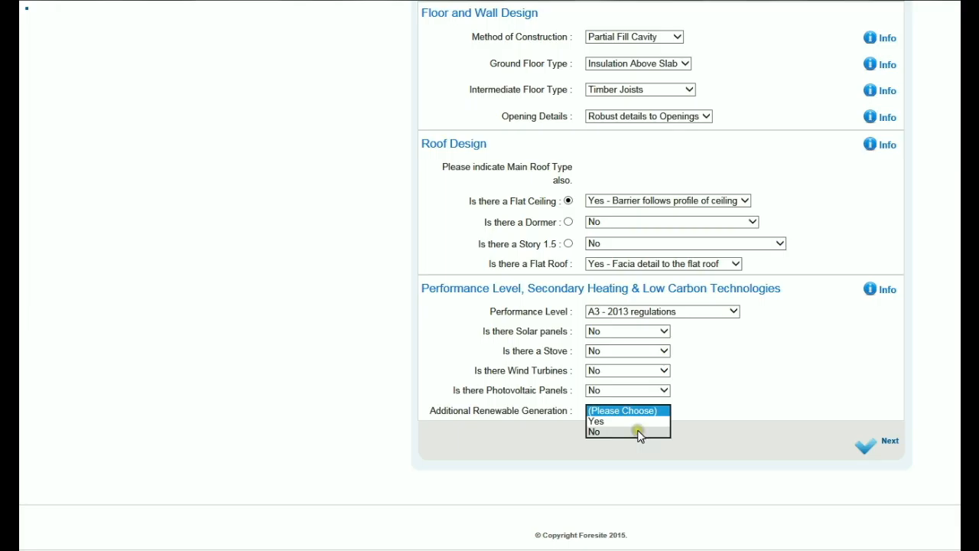
left_click(639, 433)
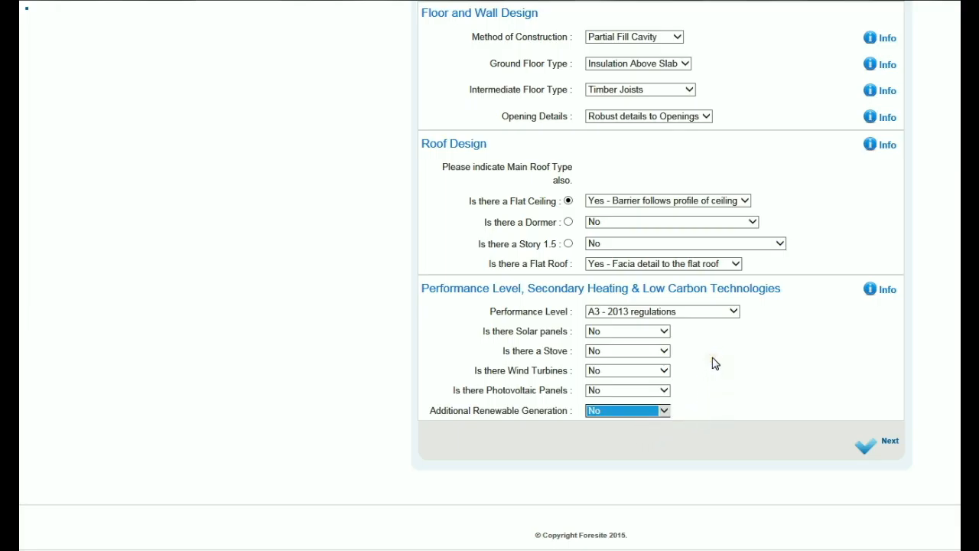
Step: Switch the solar panels answer to Yes, then back to No
left_click(664, 333)
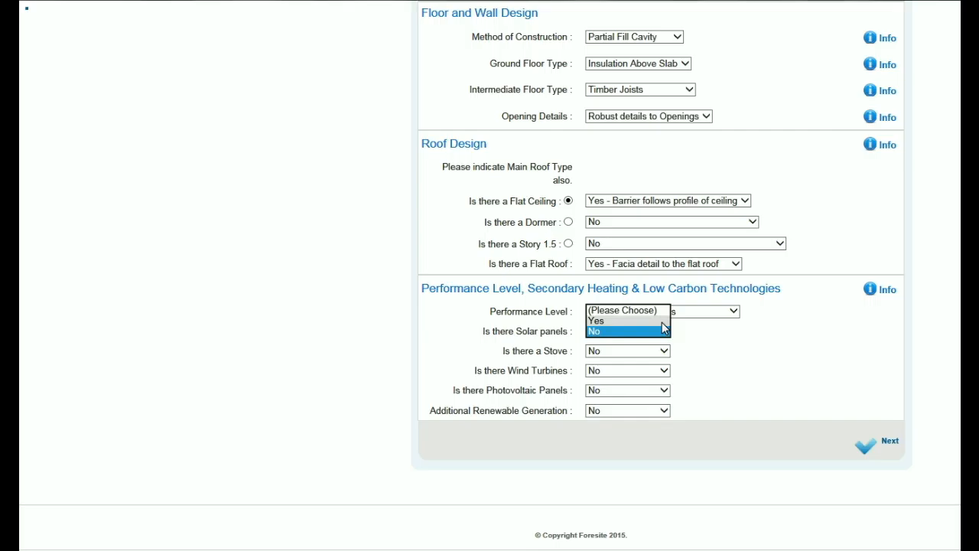
left_click(663, 322)
left_click(665, 337)
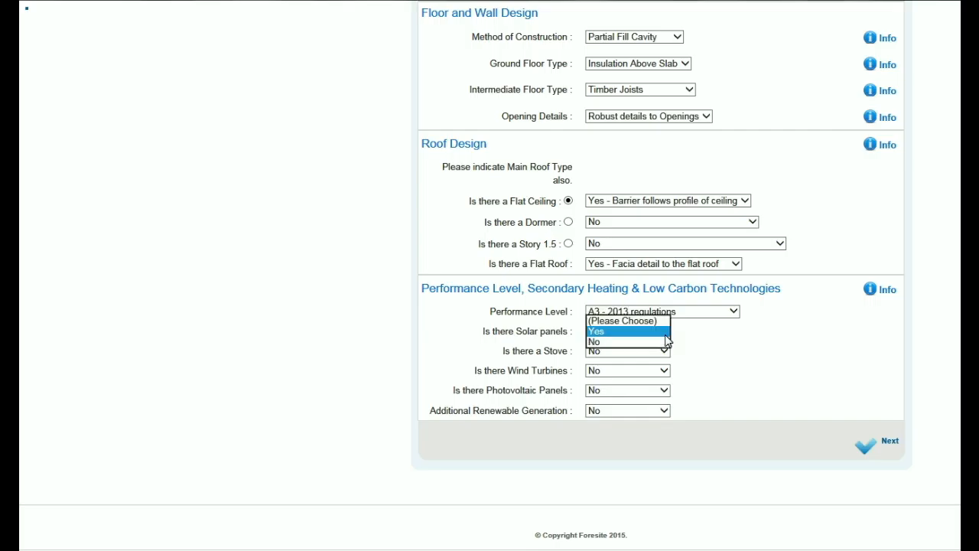
left_click(665, 346)
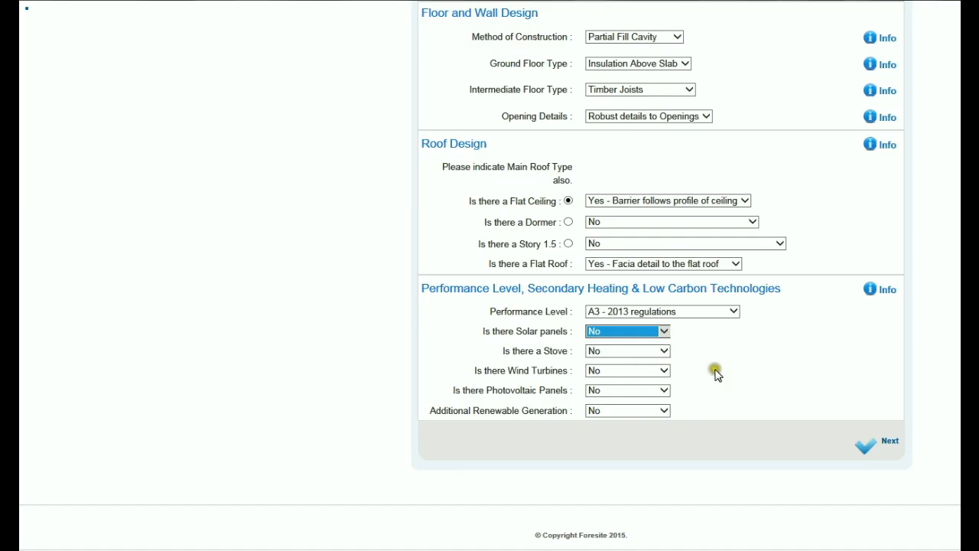
scroll(722, 372, "up", 7)
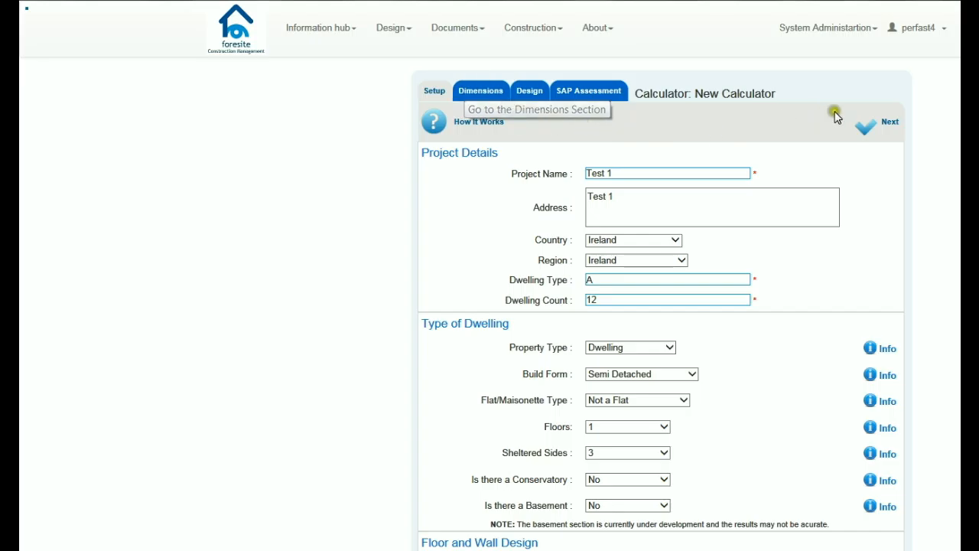
Step: Submit the calculator setup with Next and review the warning that design choices can't be changed later
left_click(885, 126)
left_click(884, 127)
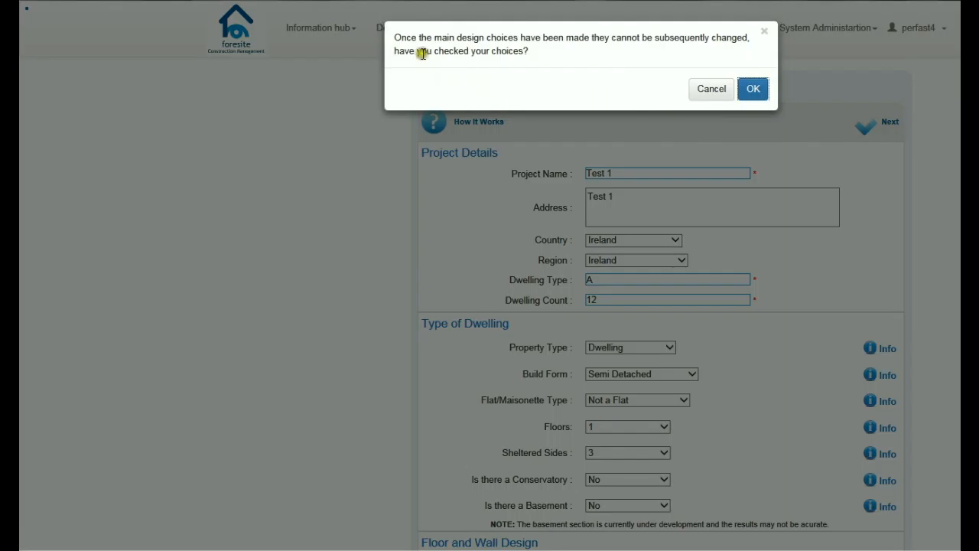
scroll(598, 213, "down", 3)
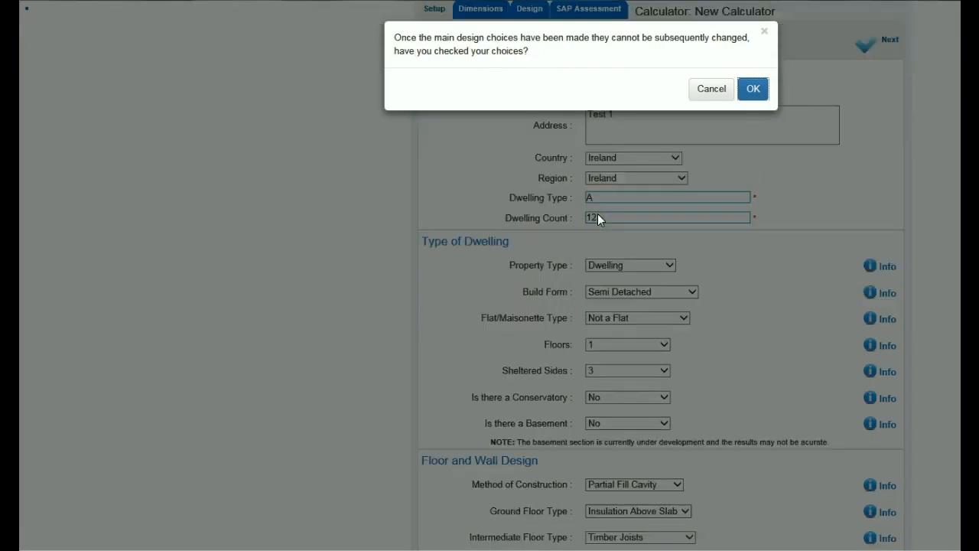
scroll(597, 214, "down", 4)
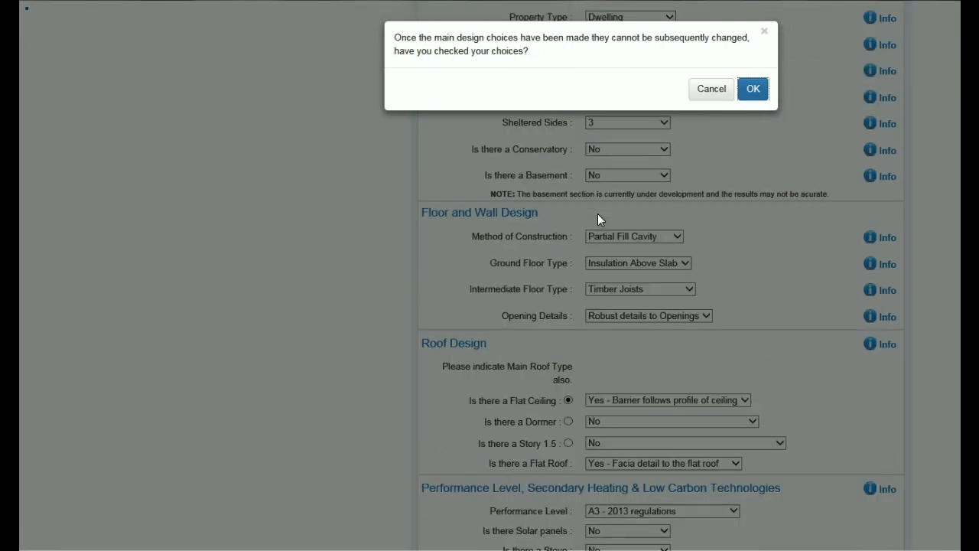